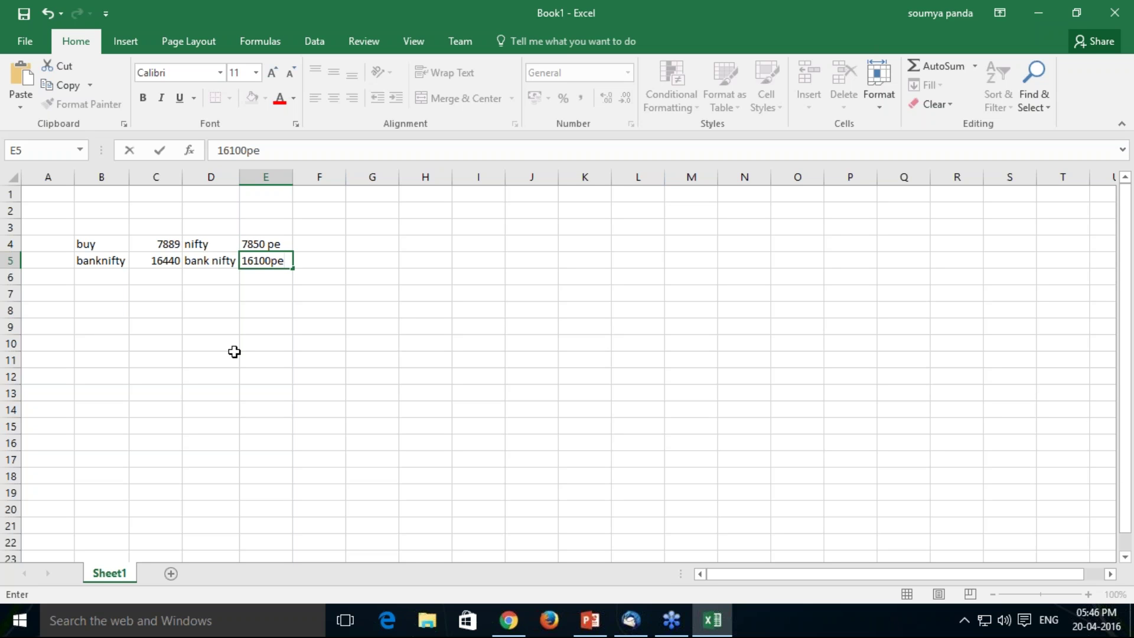
# - Enter 50 in cell F4, beside the nifty 7850 pe entry
pyautogui.click(383, 246)
pyautogui.click(323, 247)
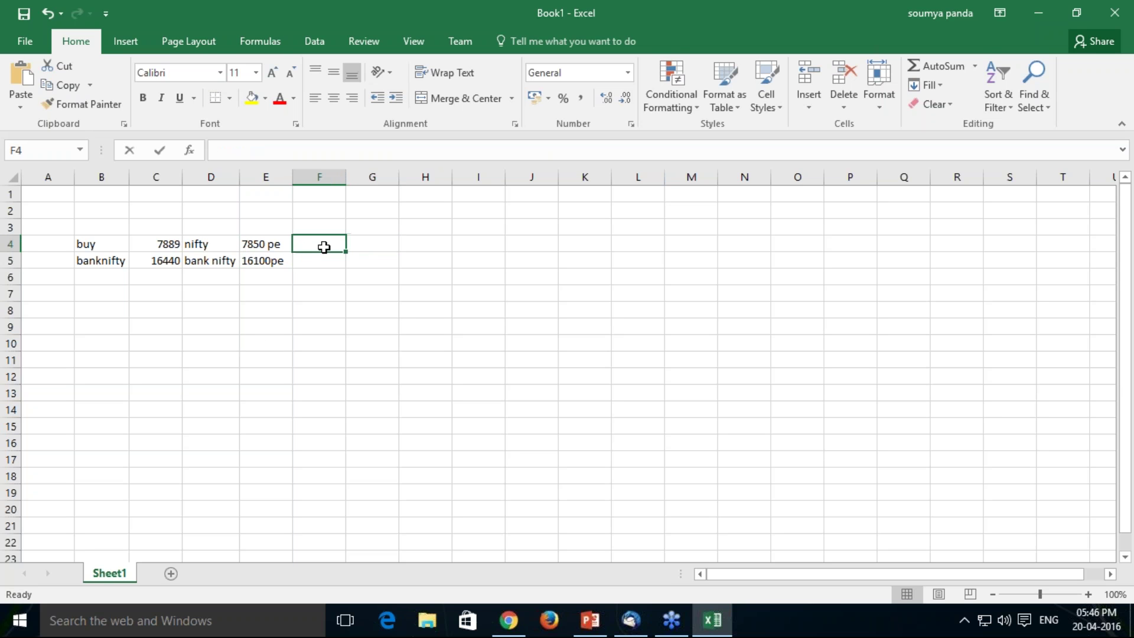
pyautogui.write('50')
pyautogui.click(324, 261)
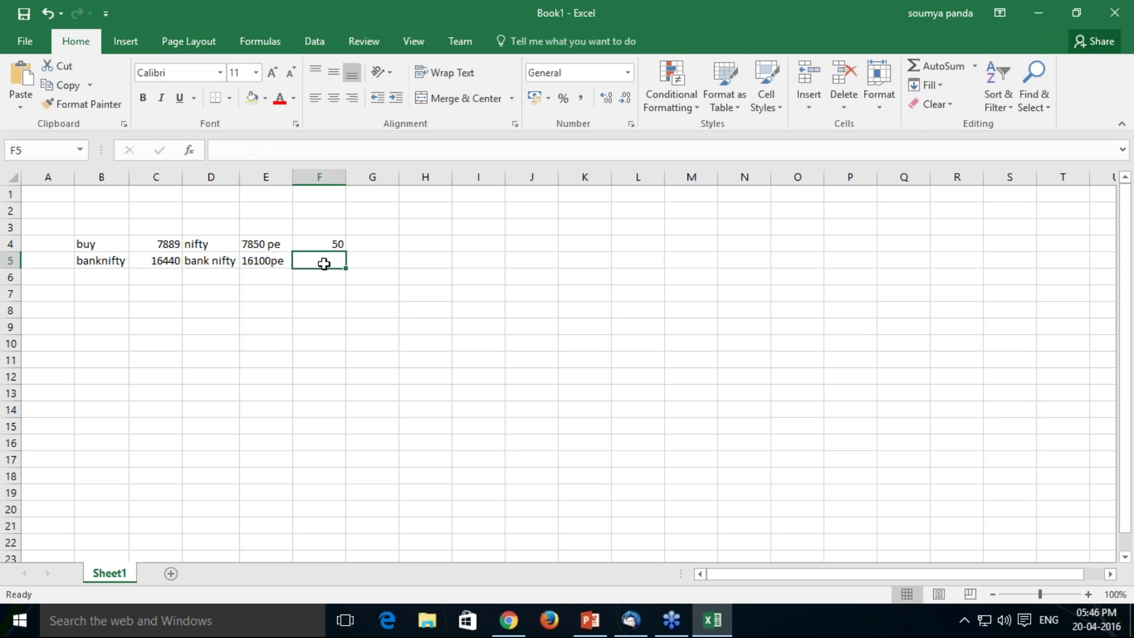
# - Set the nifty value in F4 to 60 and enter 120 for bank nifty in F5
pyautogui.click(337, 244)
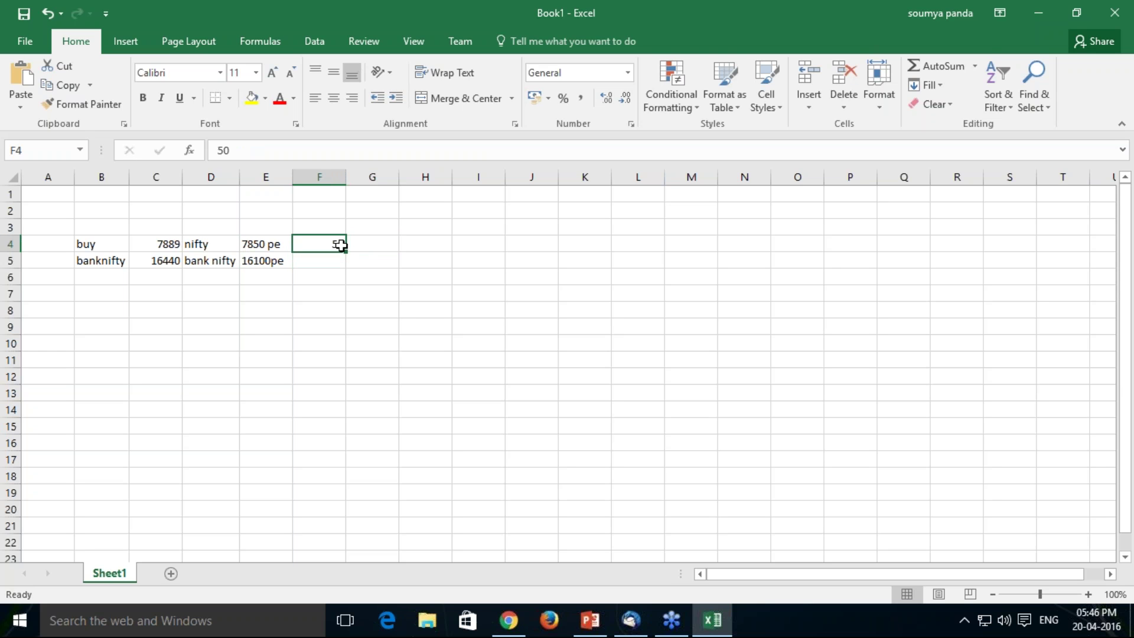
pyautogui.write('60')
pyautogui.press('Return')
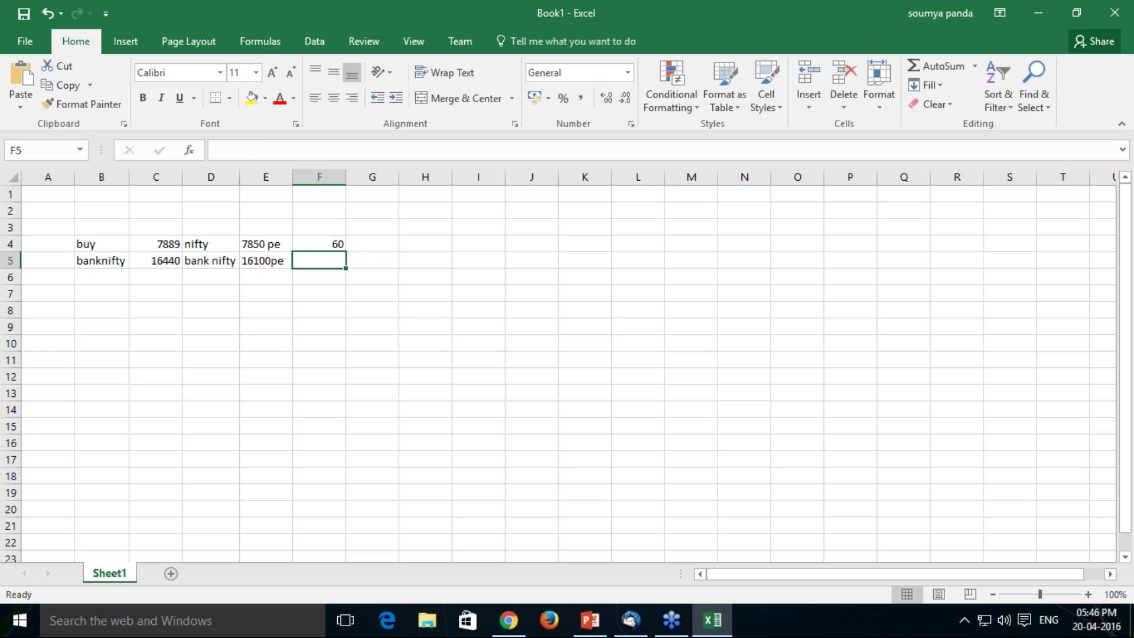
pyautogui.write('120')
pyautogui.press('Return')
pyautogui.press('Return')
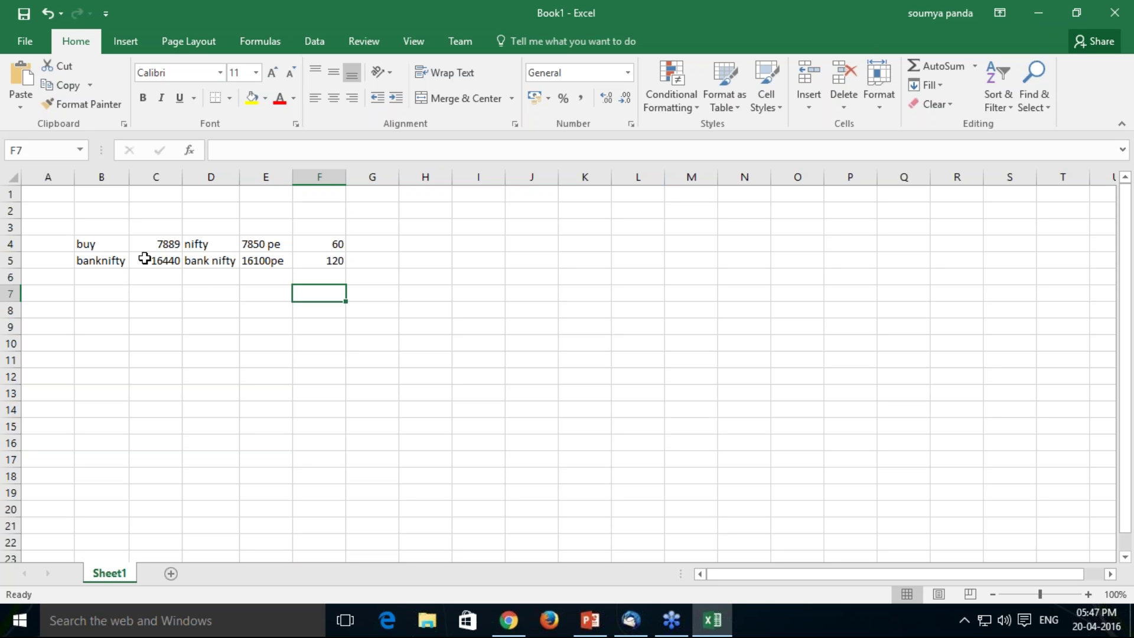
# - Enter 75000 in cell G6 and 25000 in the adjacent cell H6
pyautogui.click(376, 278)
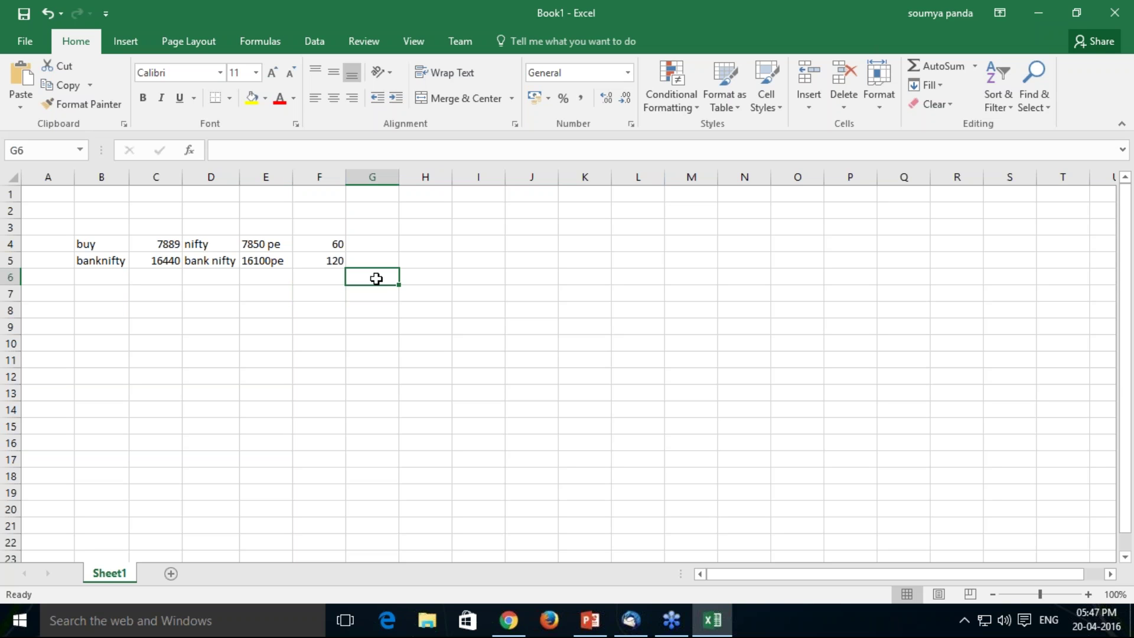
pyautogui.write('75000')
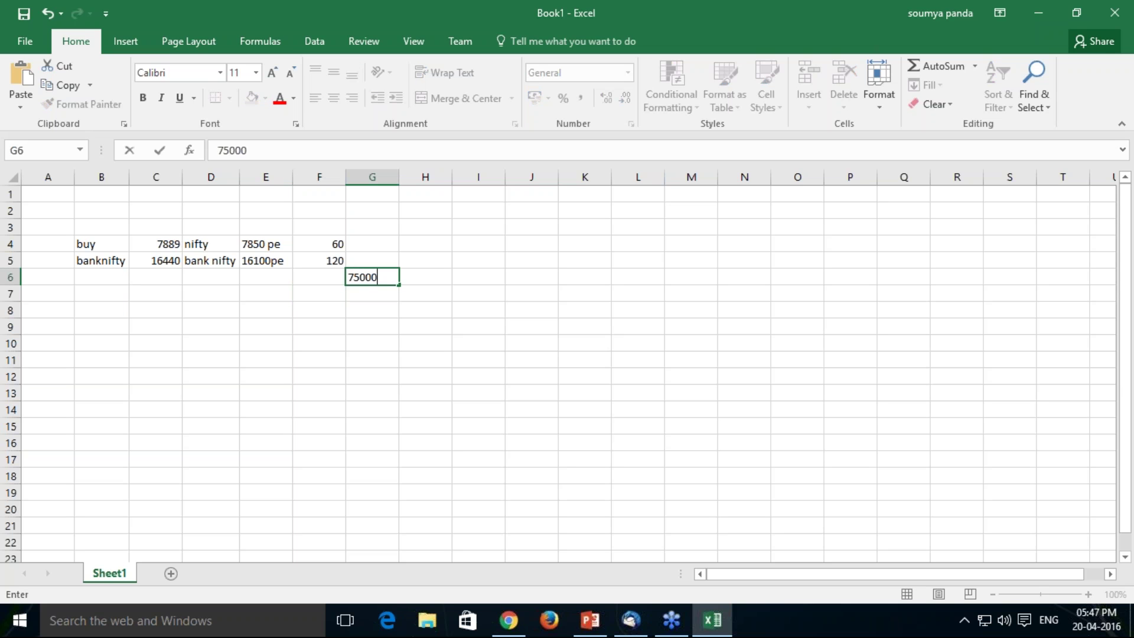
pyautogui.click(428, 278)
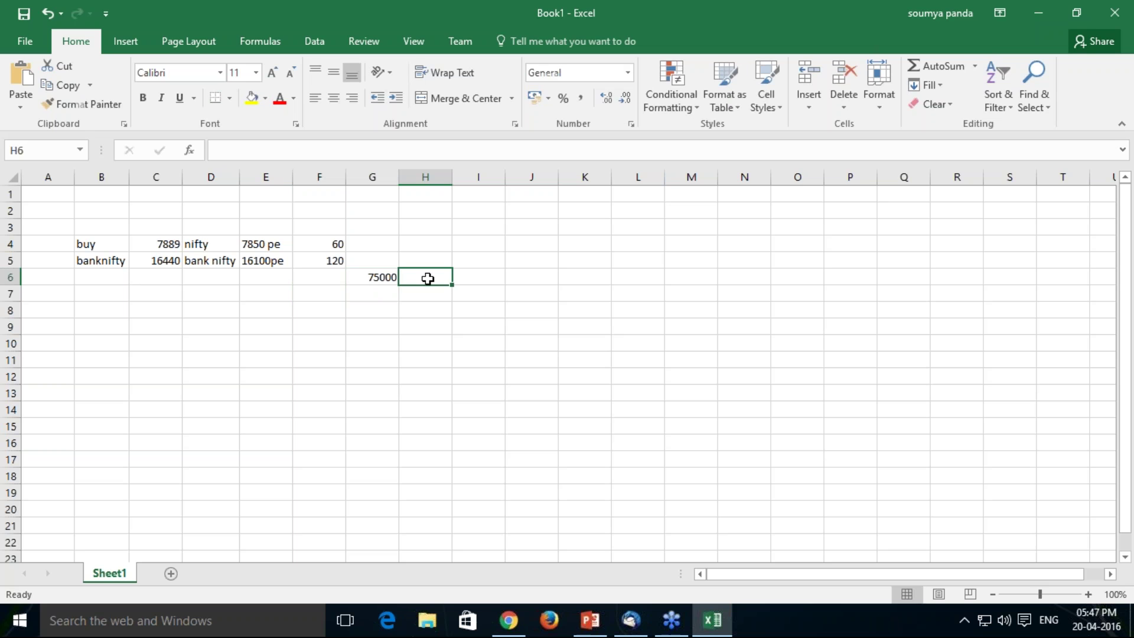
pyautogui.write('25000')
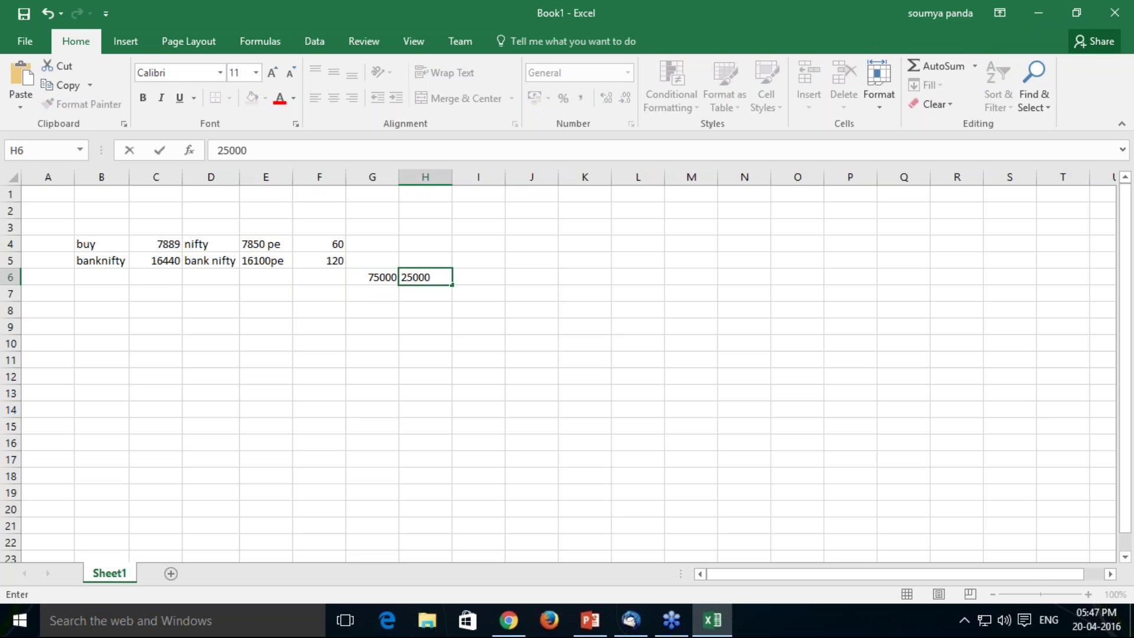
pyautogui.click(372, 326)
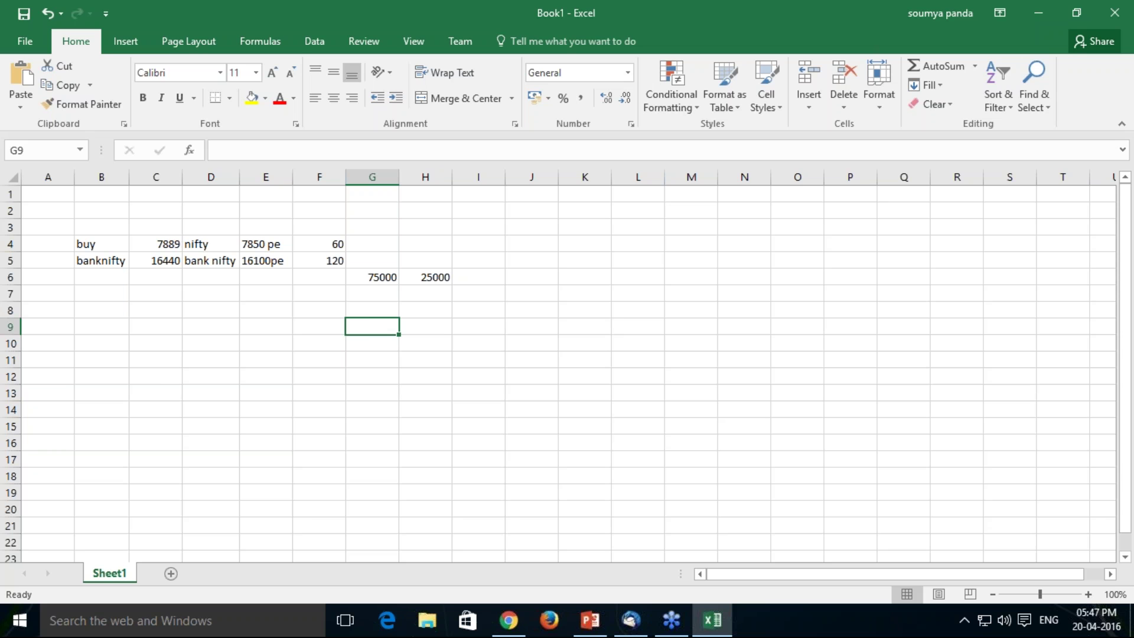
# - Enter 7000 in cell C12 and 14000 in cell C13
pyautogui.click(162, 378)
pyautogui.write('7000')
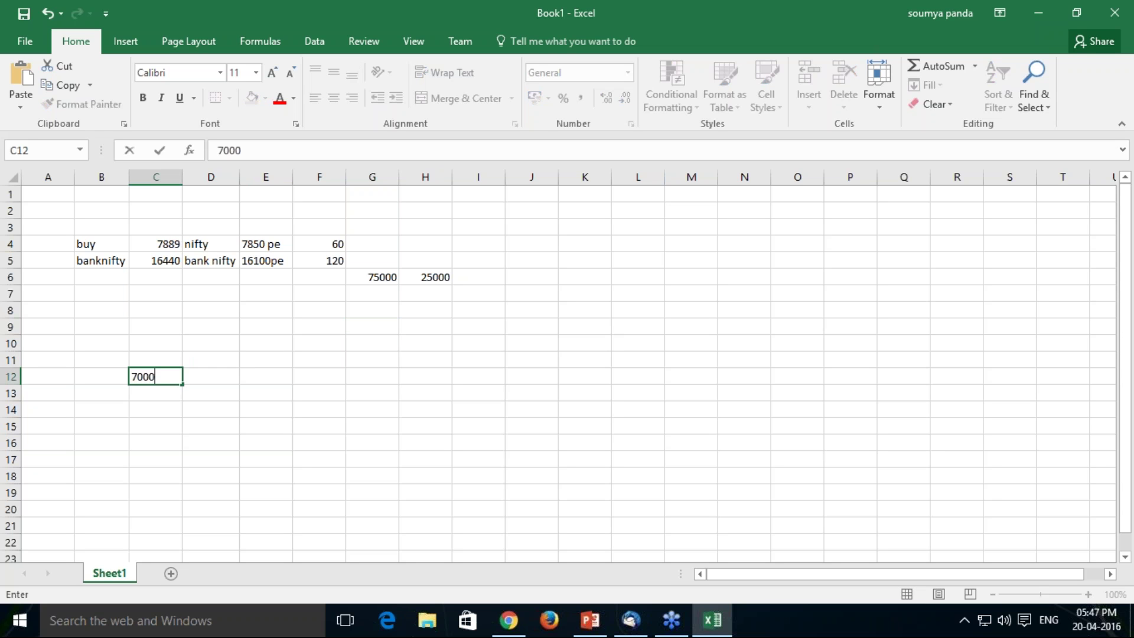
pyautogui.press('Return')
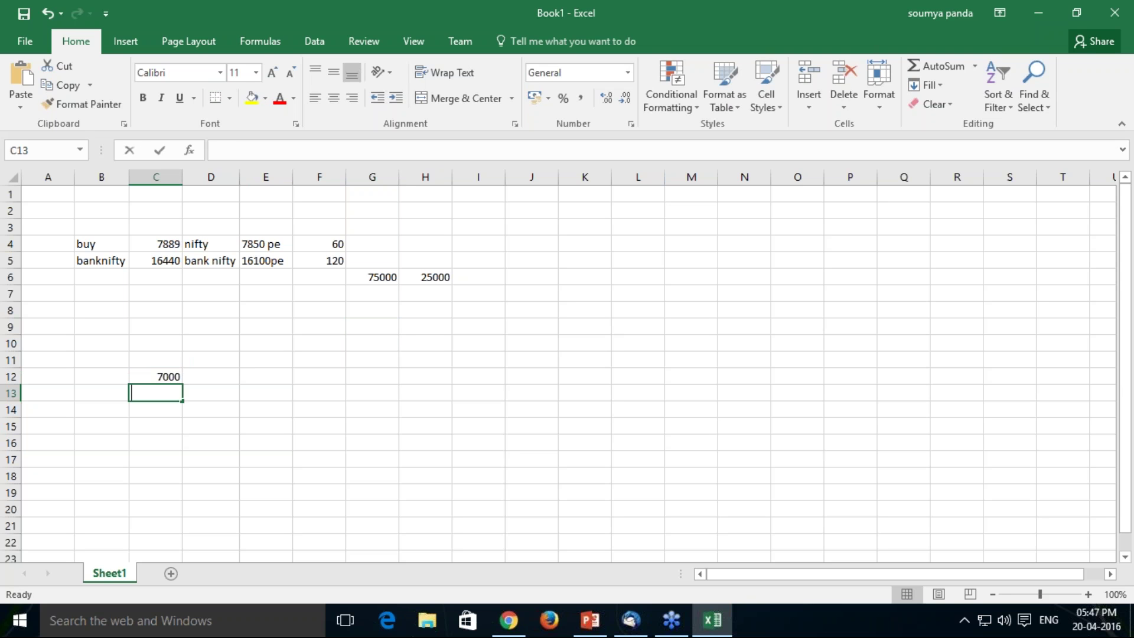
pyautogui.write('14000')
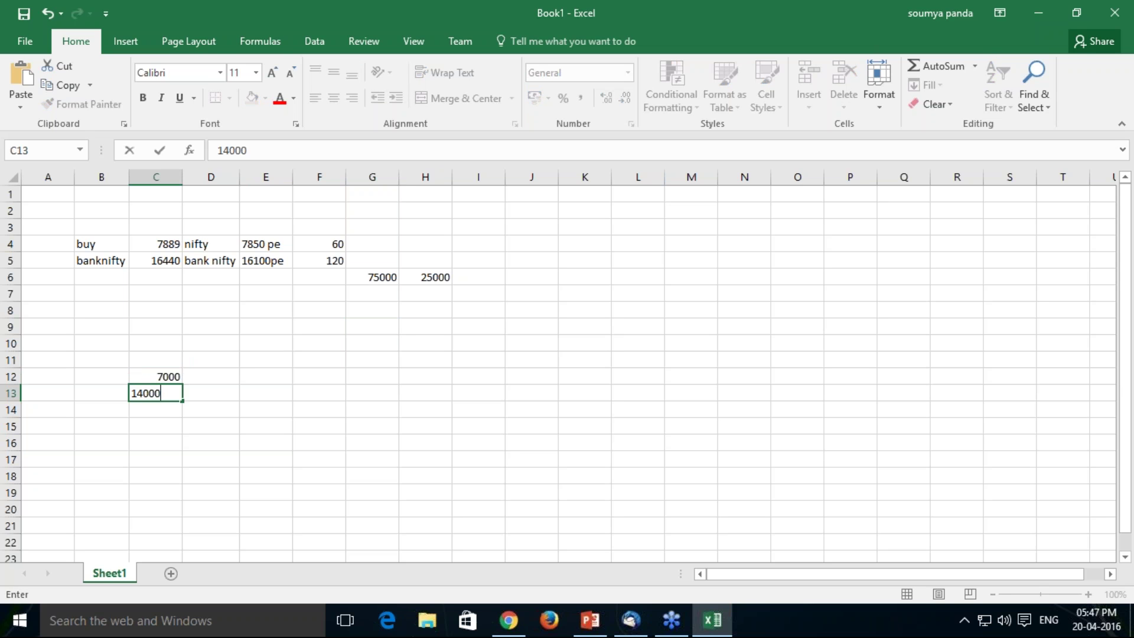
pyautogui.click(175, 410)
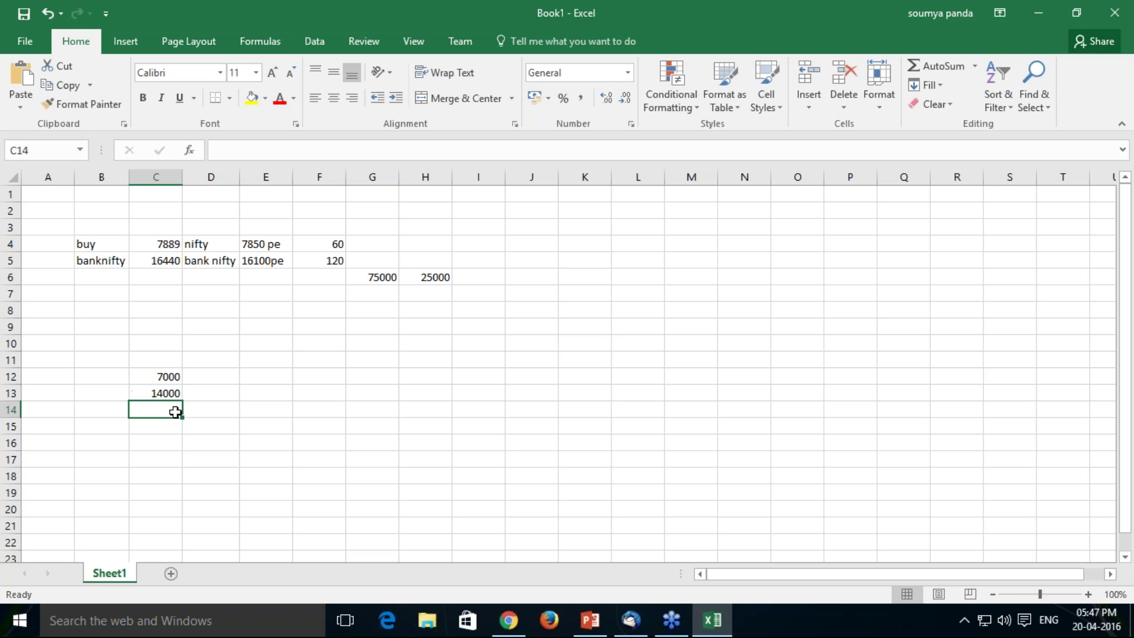
# - Enter a formula in D12 as =788*77 and correct its multiplier so it reads =788*75
pyautogui.click(213, 379)
pyautogui.write('=')
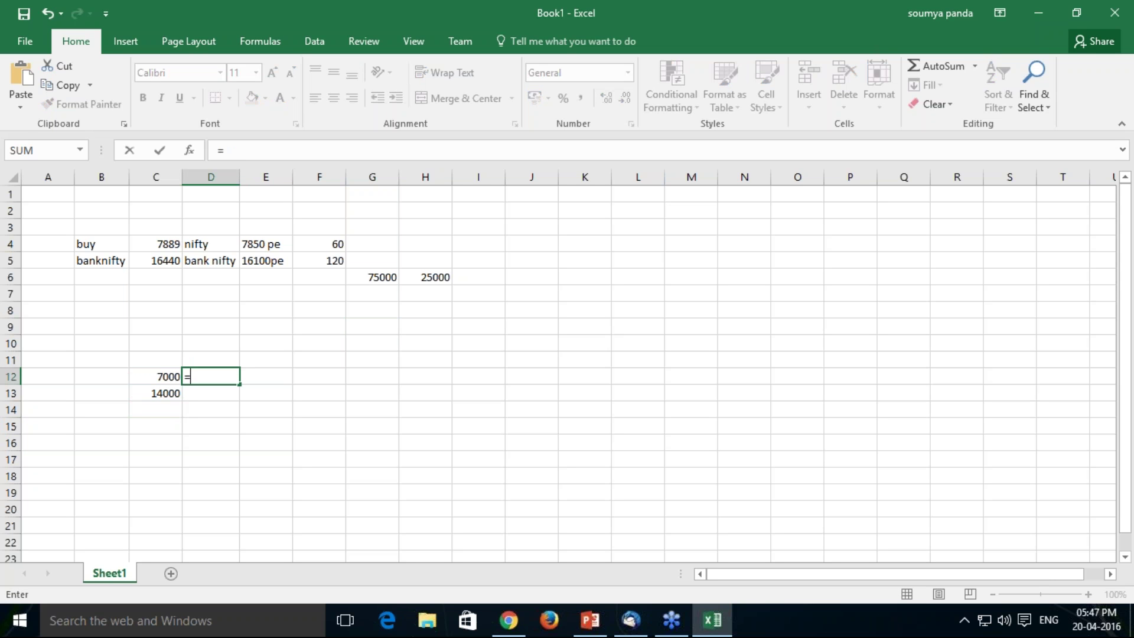
pyautogui.write('788*77')
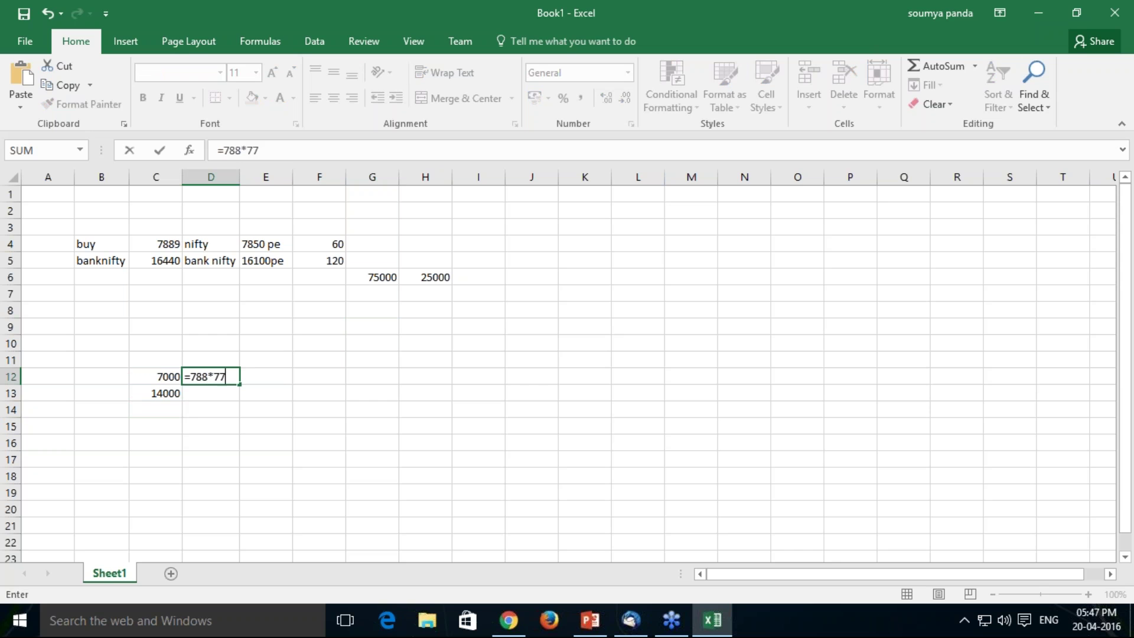
pyautogui.press('Return')
pyautogui.click(229, 380)
pyautogui.doubleClick(229, 379)
pyautogui.press('BackSpace')
pyautogui.write('5')
pyautogui.press('Return')
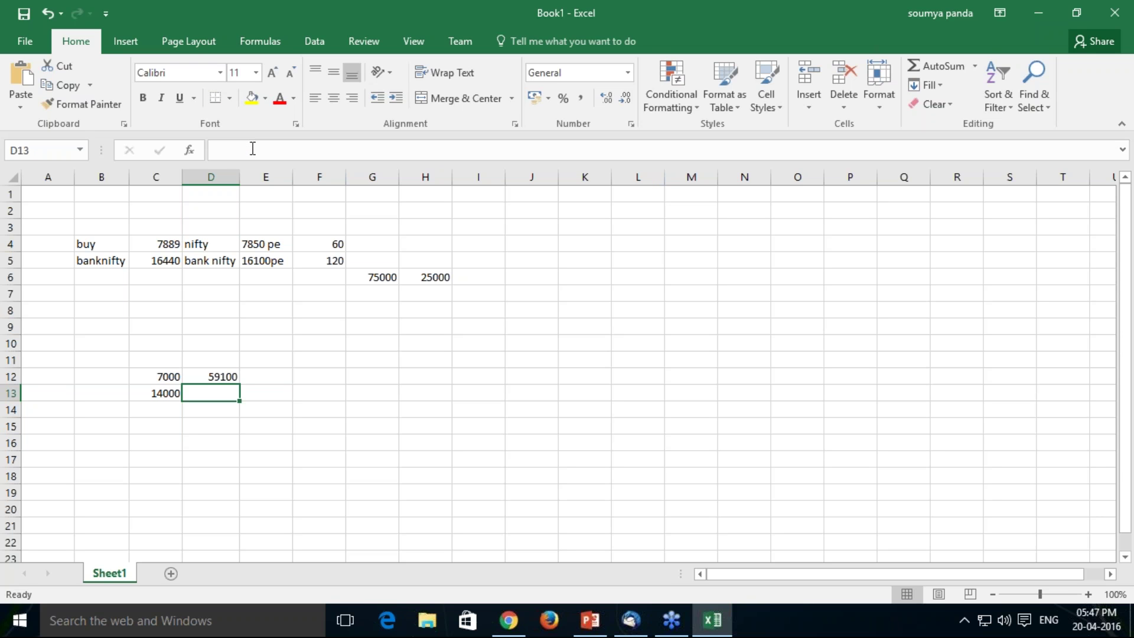
# - Enter the formula =1600*30 in cell D13
pyautogui.write('=')
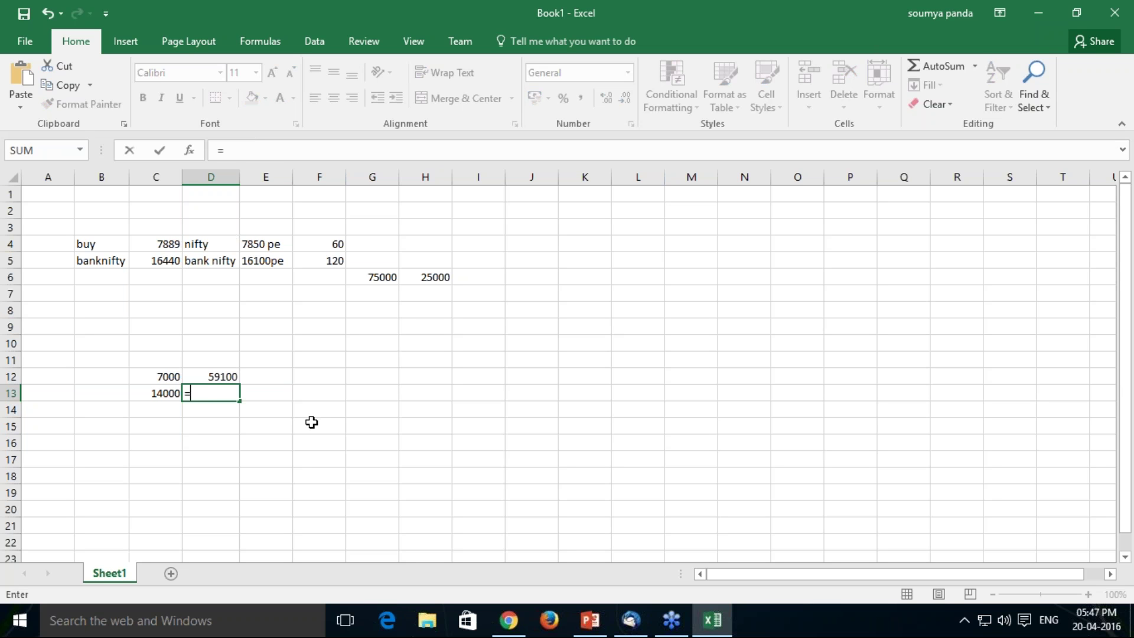
pyautogui.write('1600*30')
pyautogui.press('Return')
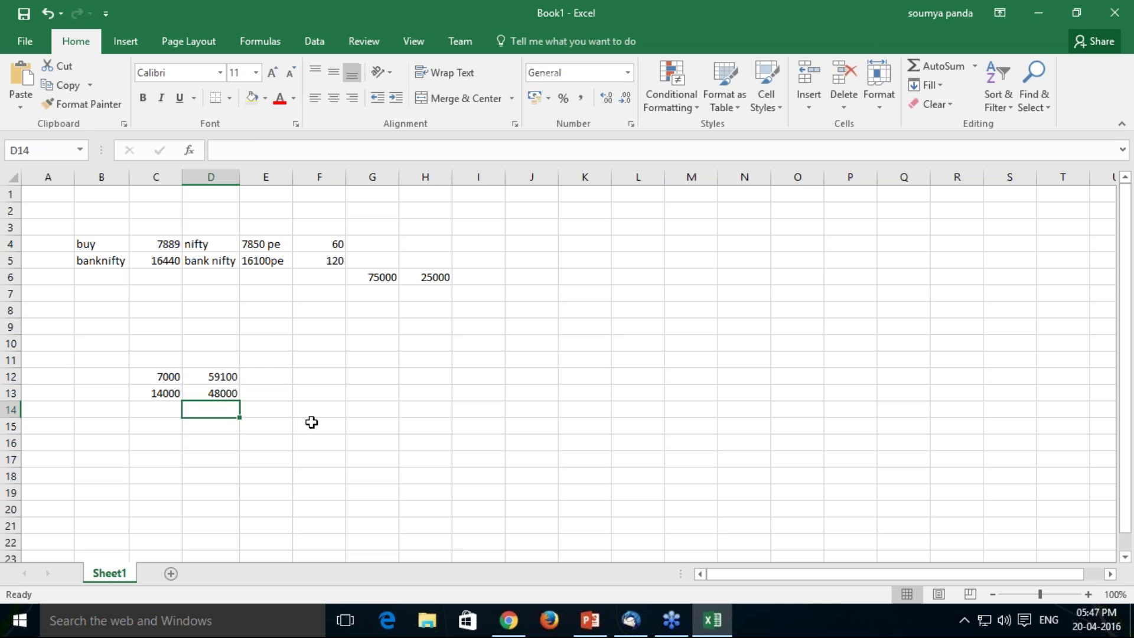
# - Total cells D12 and D13 in D14 with AutoSum
pyautogui.moveTo(228, 376); pyautogui.dragTo(228, 393)
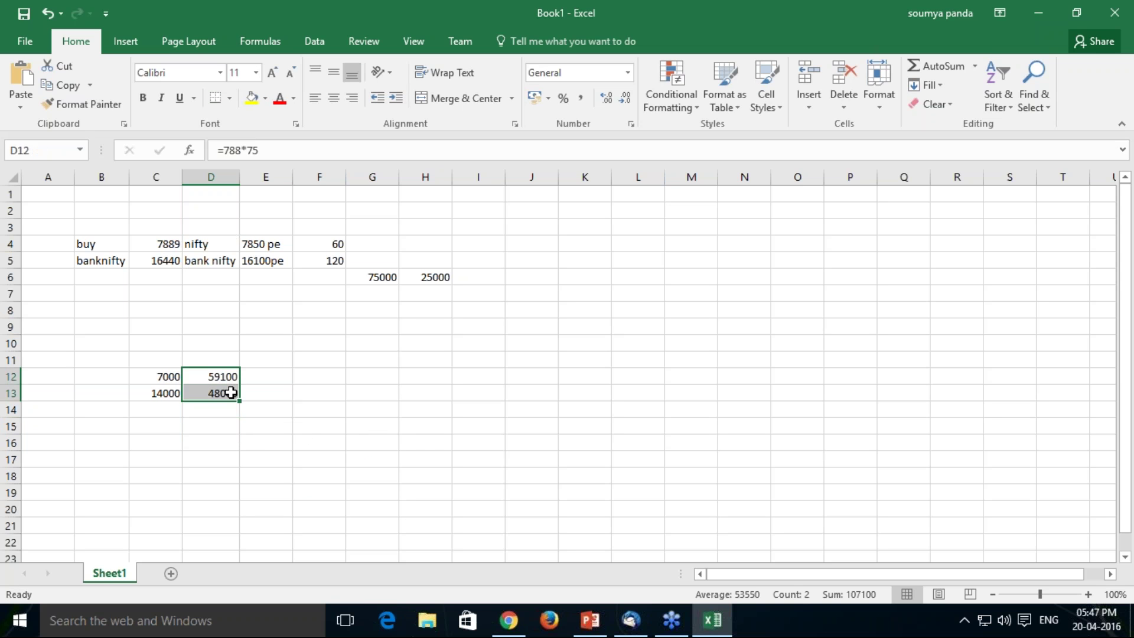
pyautogui.click(898, 40)
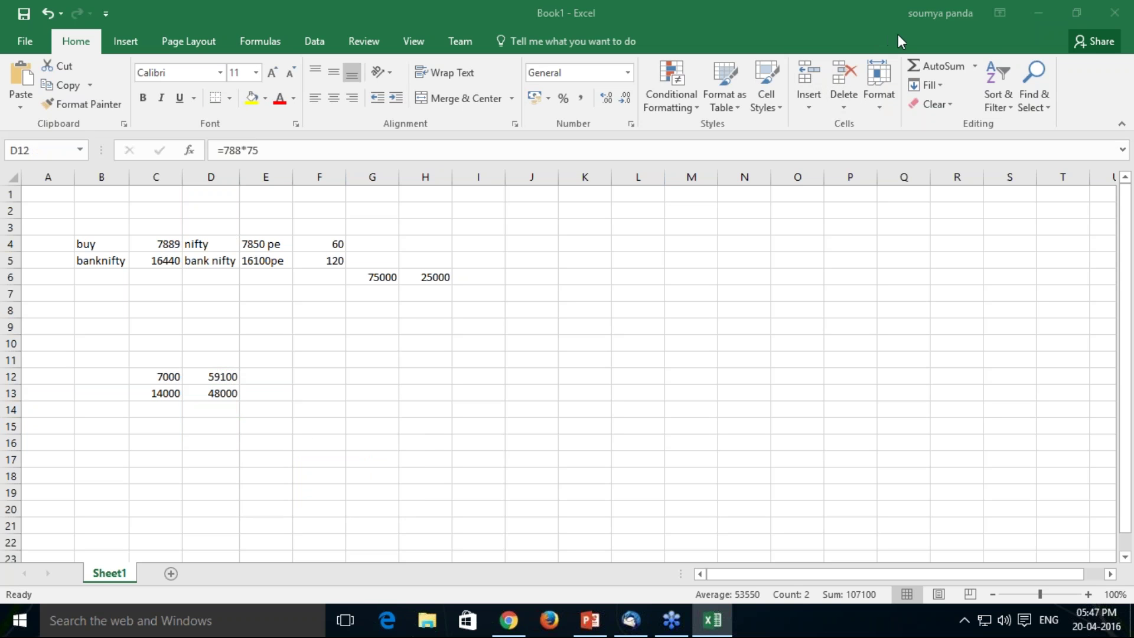
pyautogui.click(897, 34)
pyautogui.click(921, 65)
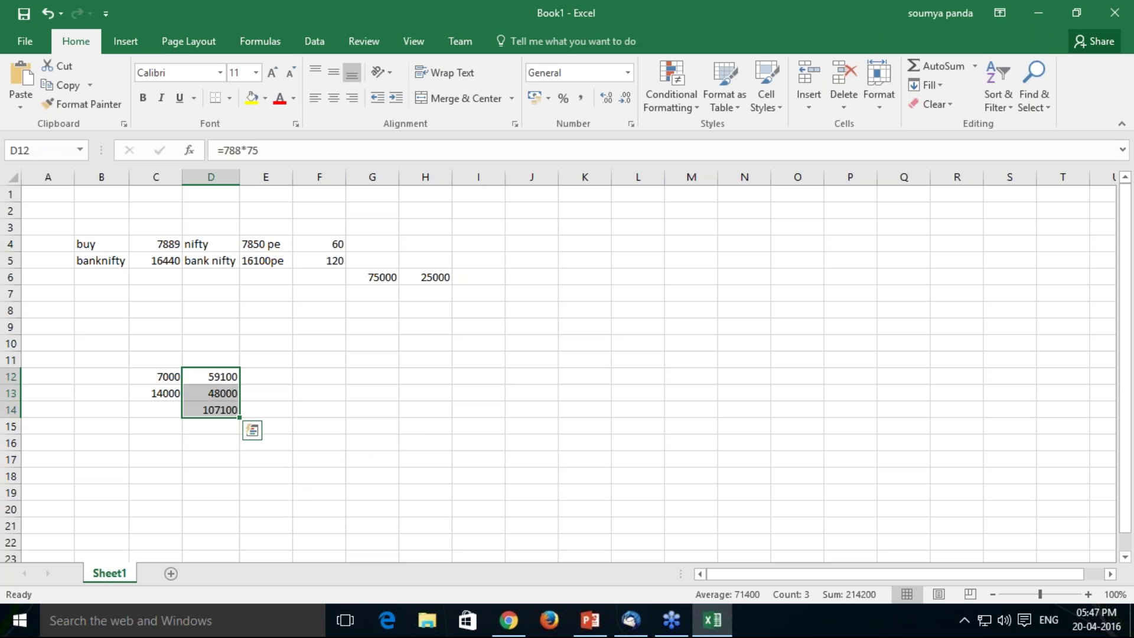
pyautogui.click(222, 409)
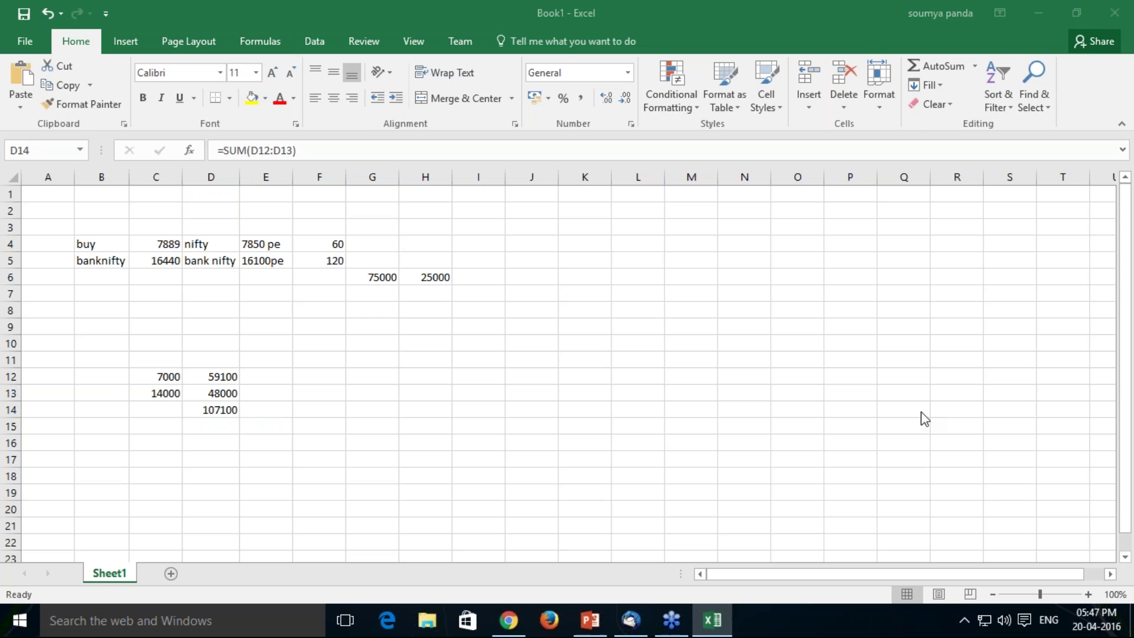
pyautogui.click(440, 282)
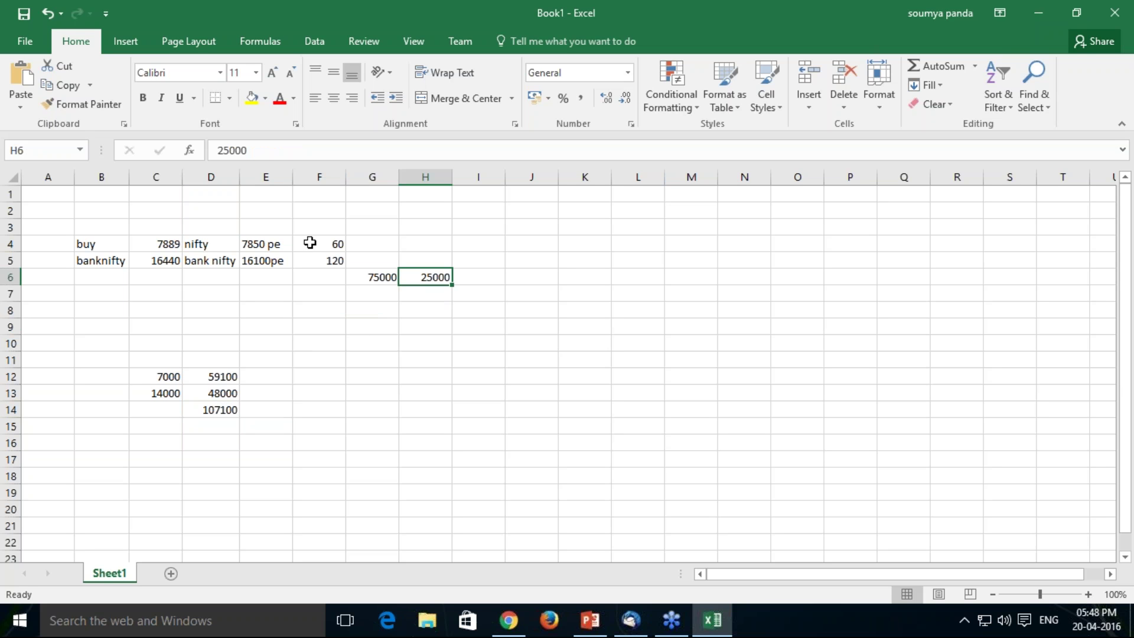
pyautogui.moveTo(166, 244); pyautogui.dragTo(168, 258)
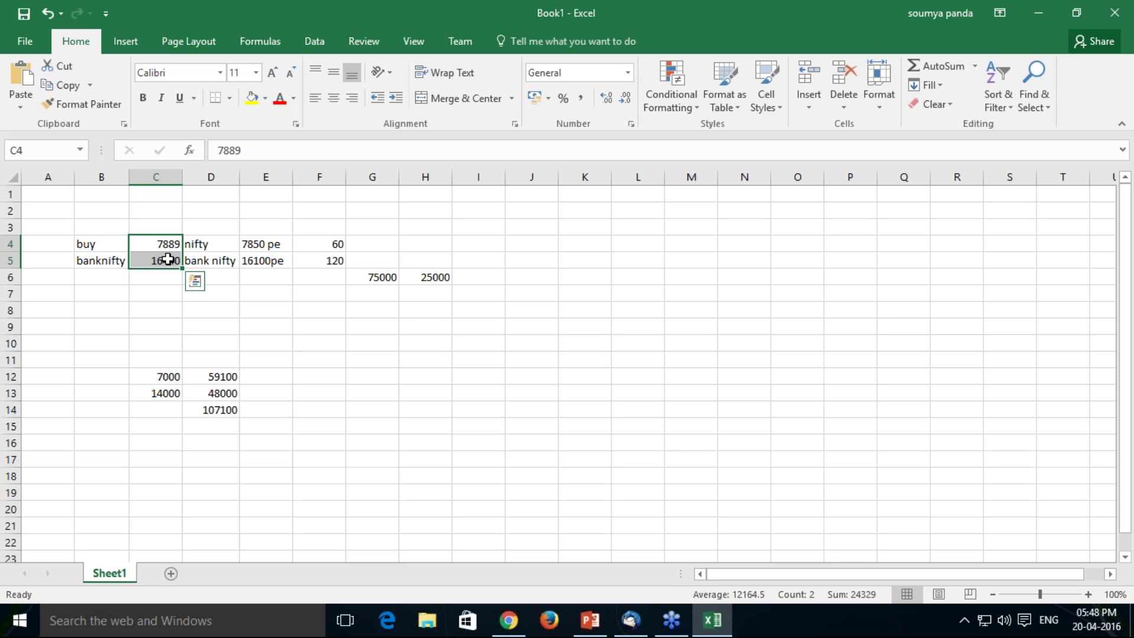
# - Enter 7500 in cell F12 and 15000 in cell F13
pyautogui.click(321, 378)
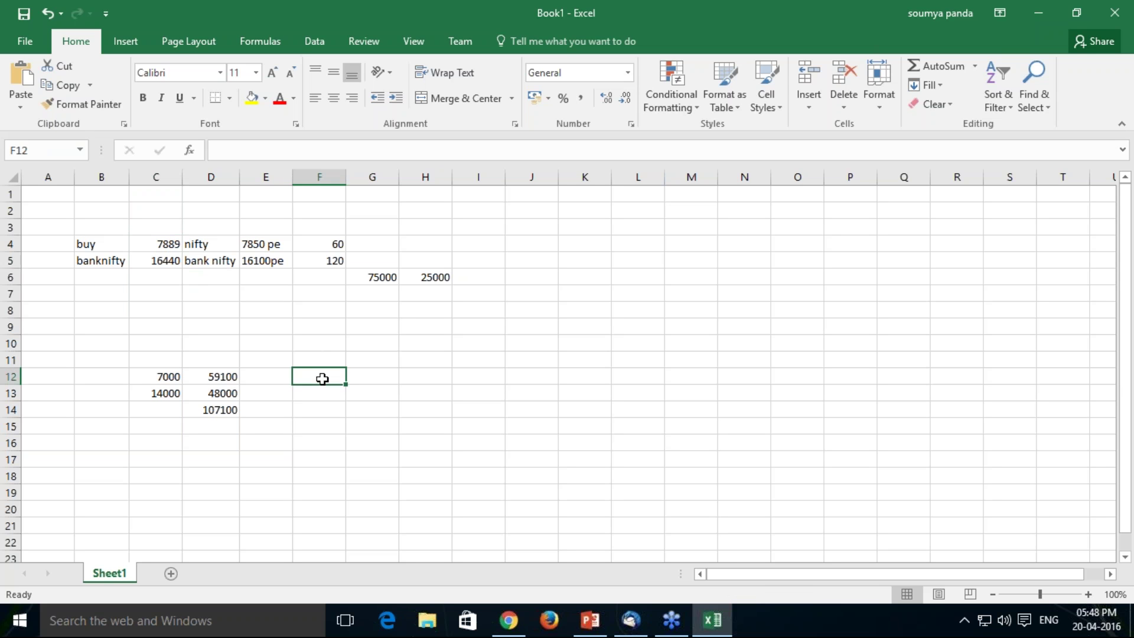
pyautogui.write('7500')
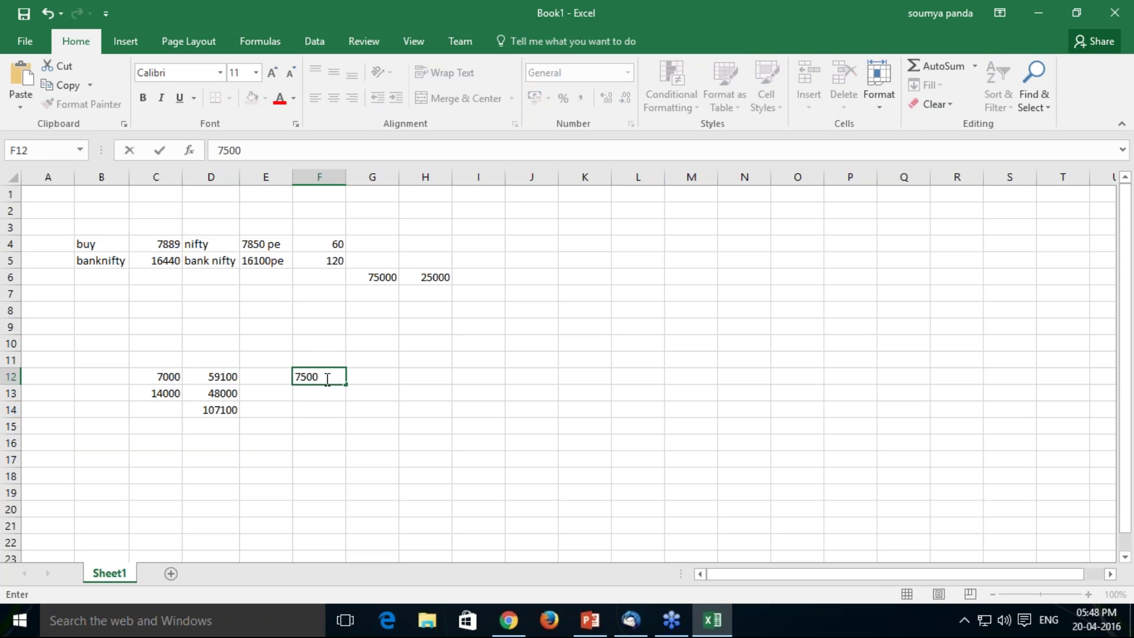
pyautogui.click(304, 395)
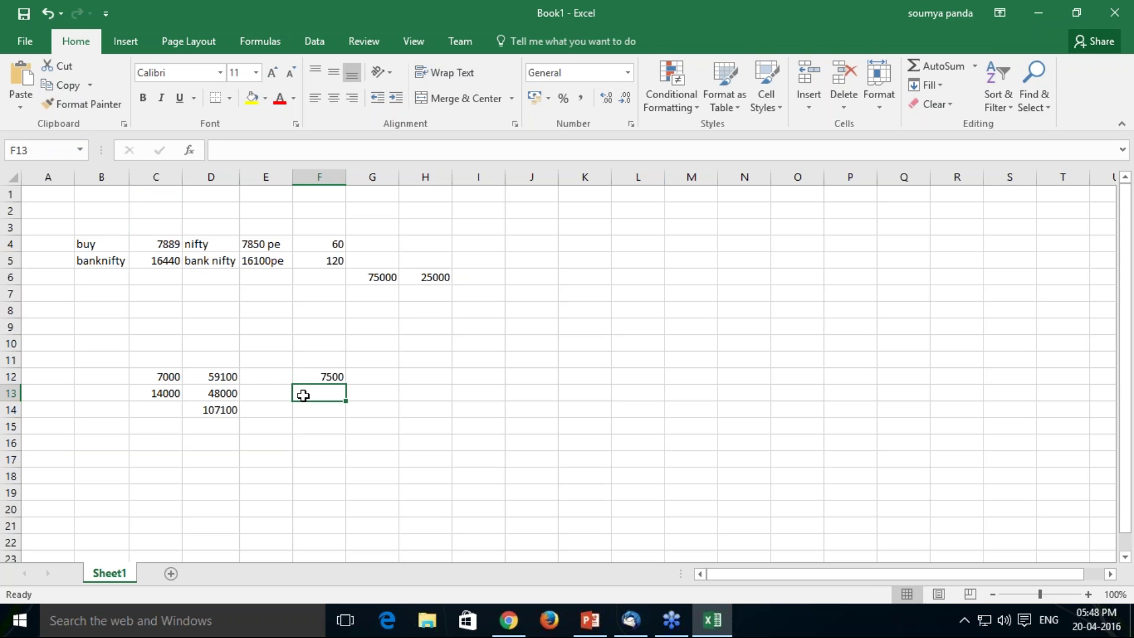
pyautogui.write('15000')
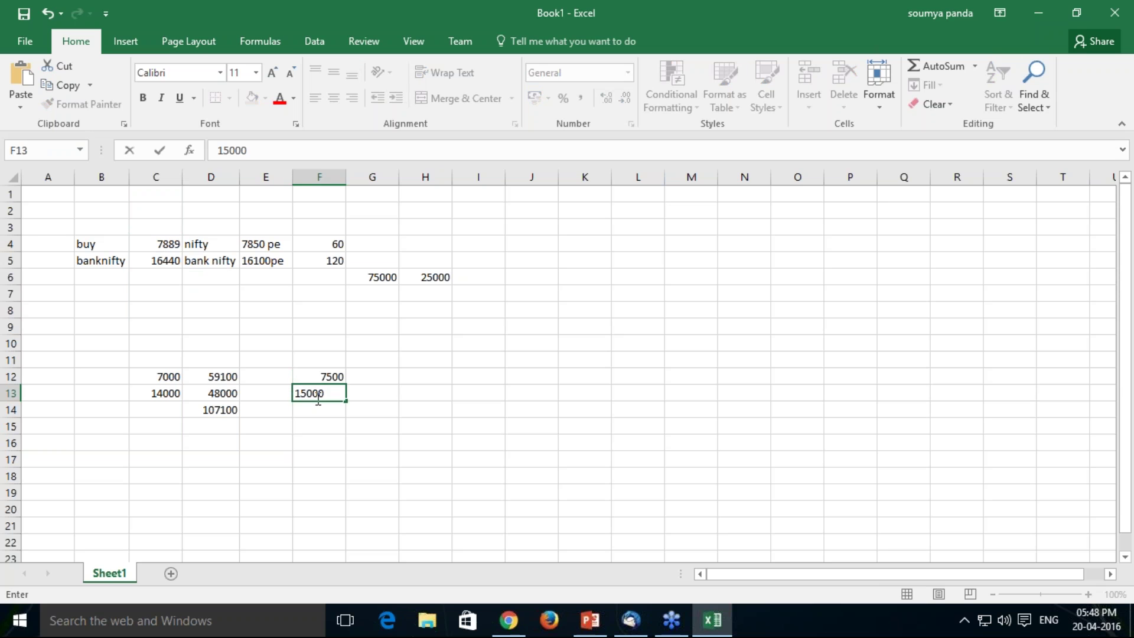
pyautogui.press('Return')
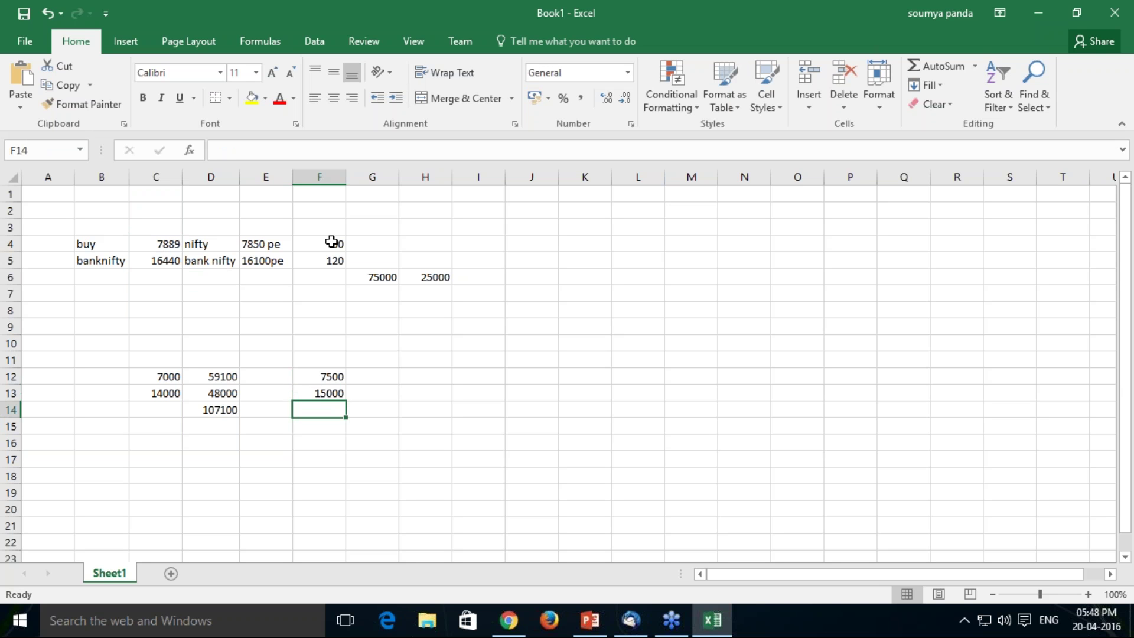
pyautogui.moveTo(331, 242); pyautogui.dragTo(333, 262)
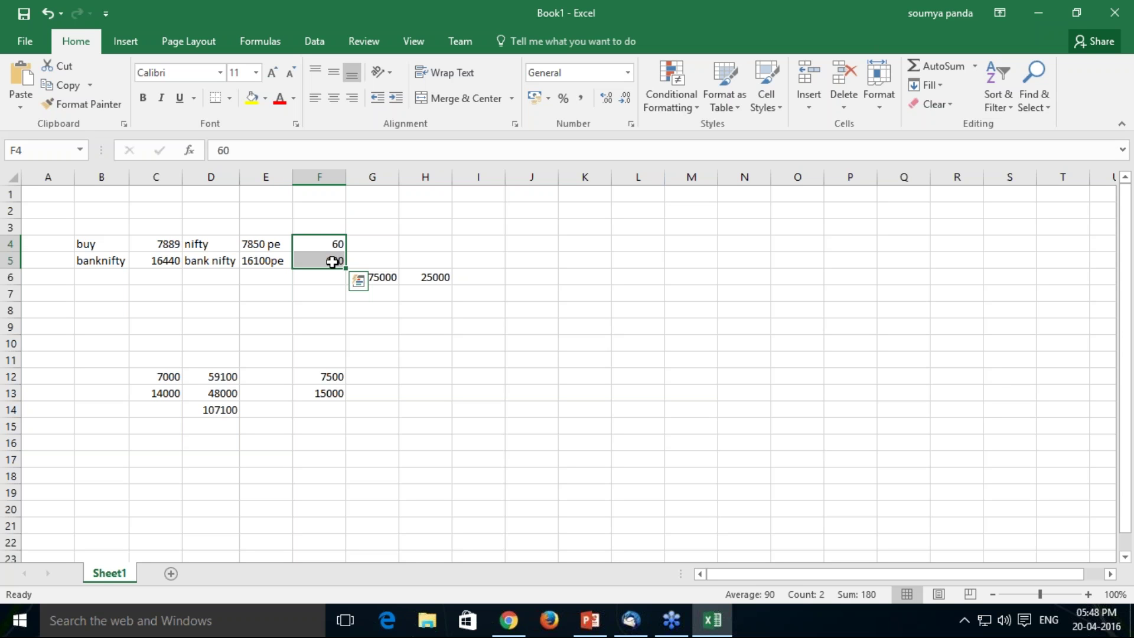
pyautogui.moveTo(173, 242); pyautogui.dragTo(173, 266)
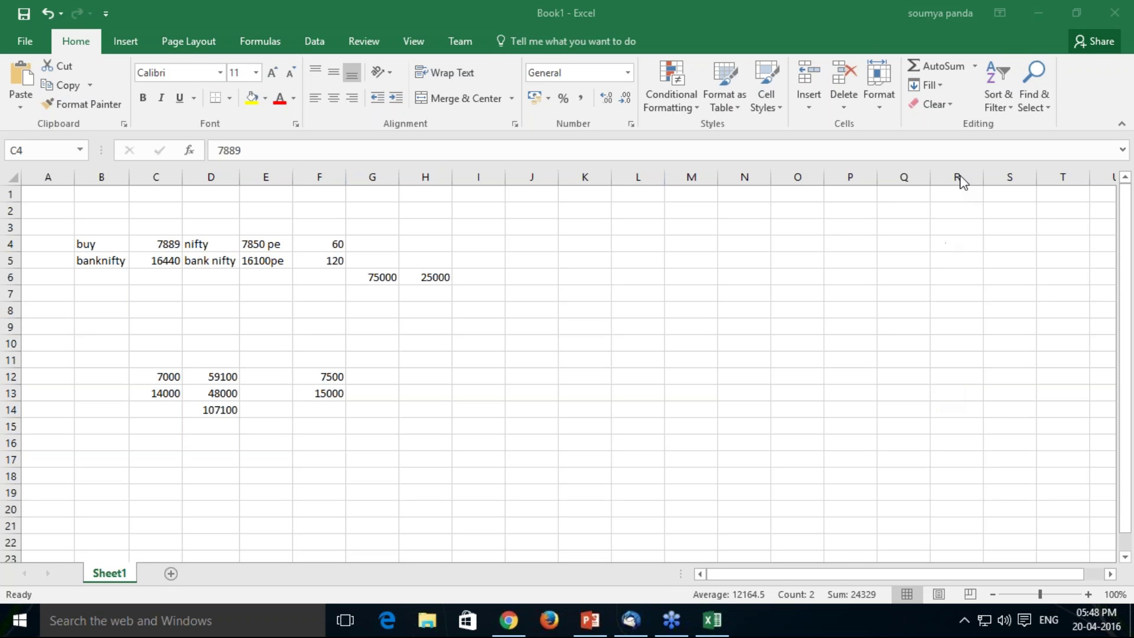
pyautogui.moveTo(165, 246); pyautogui.dragTo(165, 258)
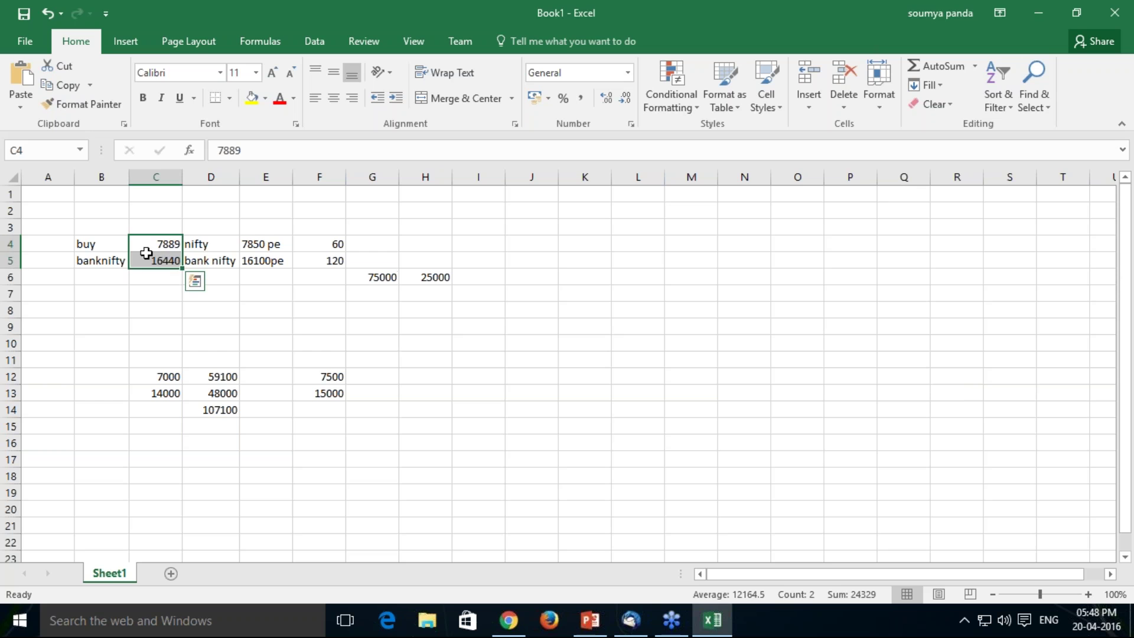
pyautogui.moveTo(94, 251); pyautogui.dragTo(402, 407)
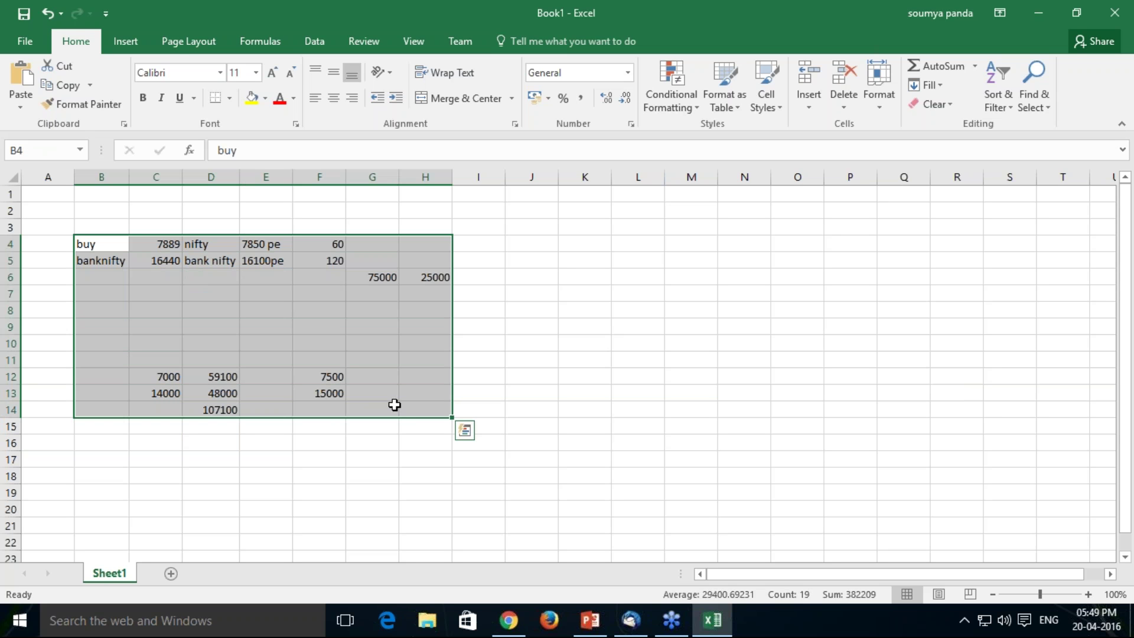
pyautogui.click(230, 371)
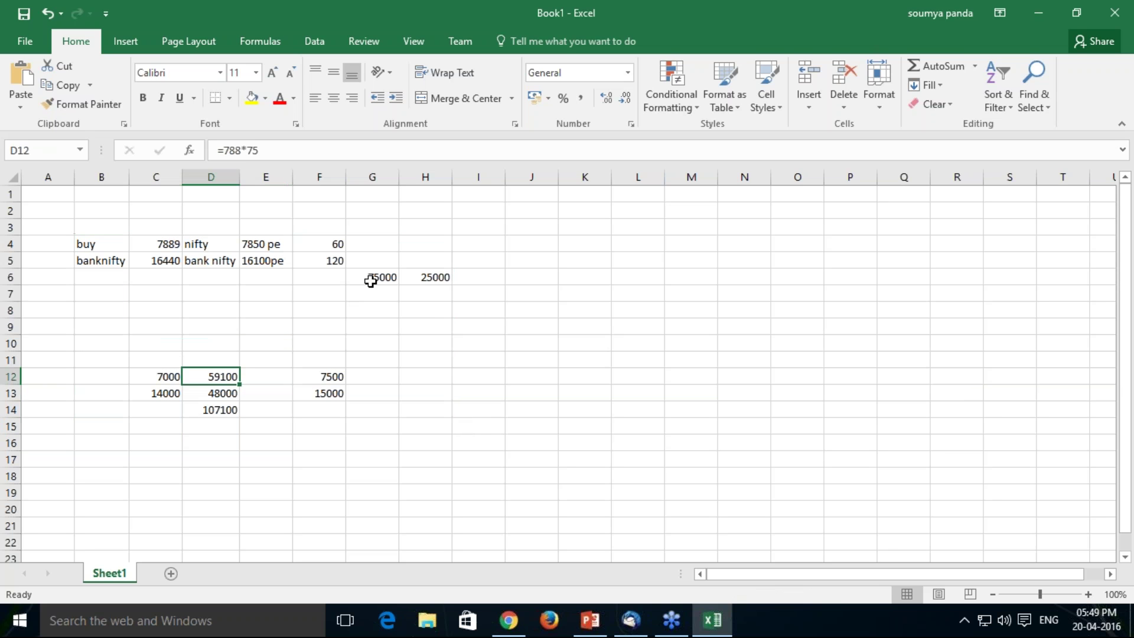
# - Clear the contents of G6:H10 and of C12:F14
pyautogui.moveTo(370, 281); pyautogui.dragTo(436, 349)
pyautogui.press('Delete')
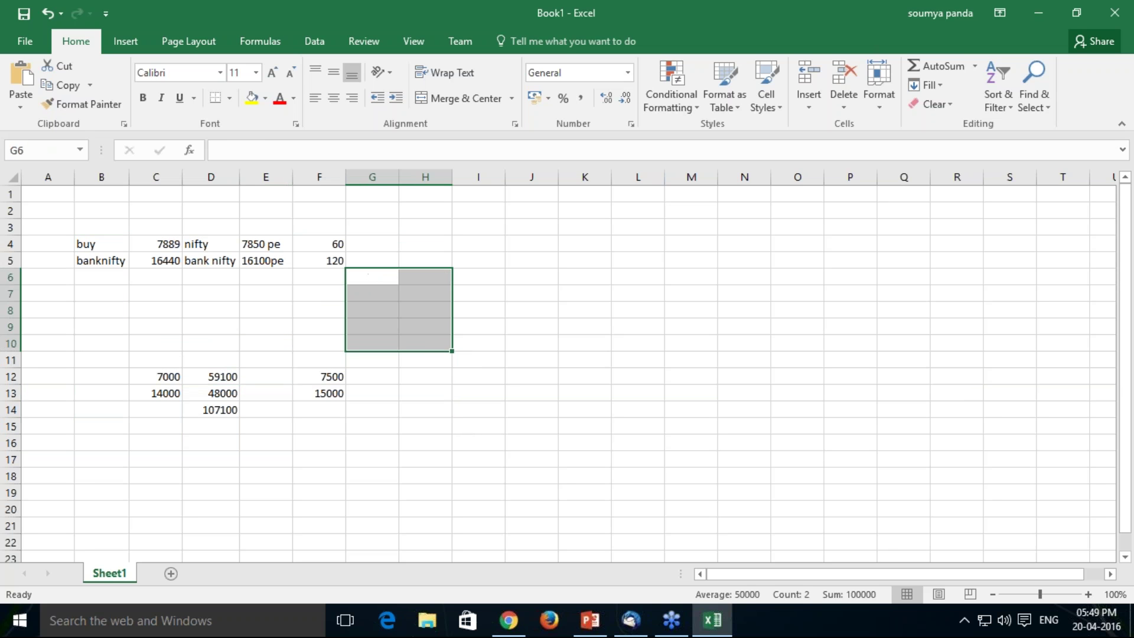
pyautogui.moveTo(154, 377); pyautogui.dragTo(317, 415)
pyautogui.press('Delete')
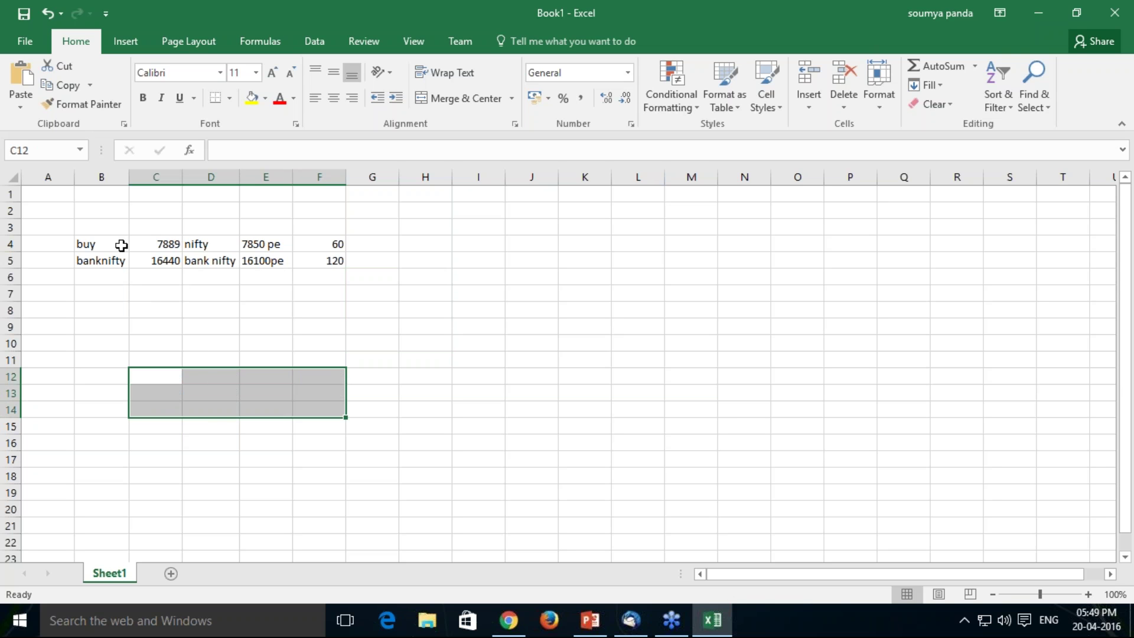
pyautogui.click(160, 245)
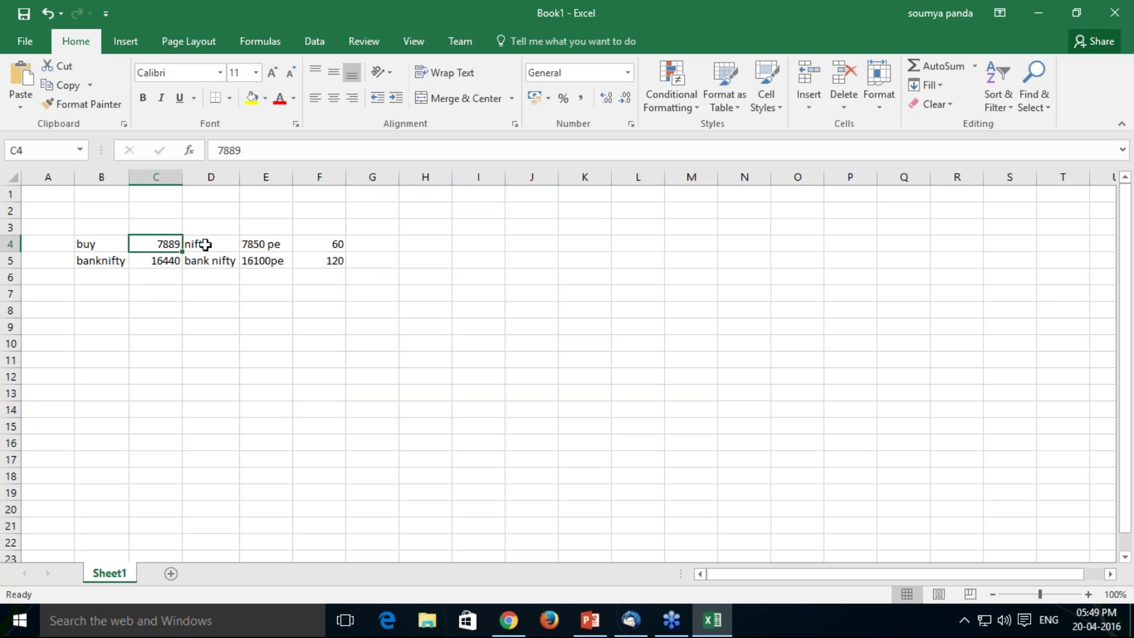
pyautogui.click(271, 244)
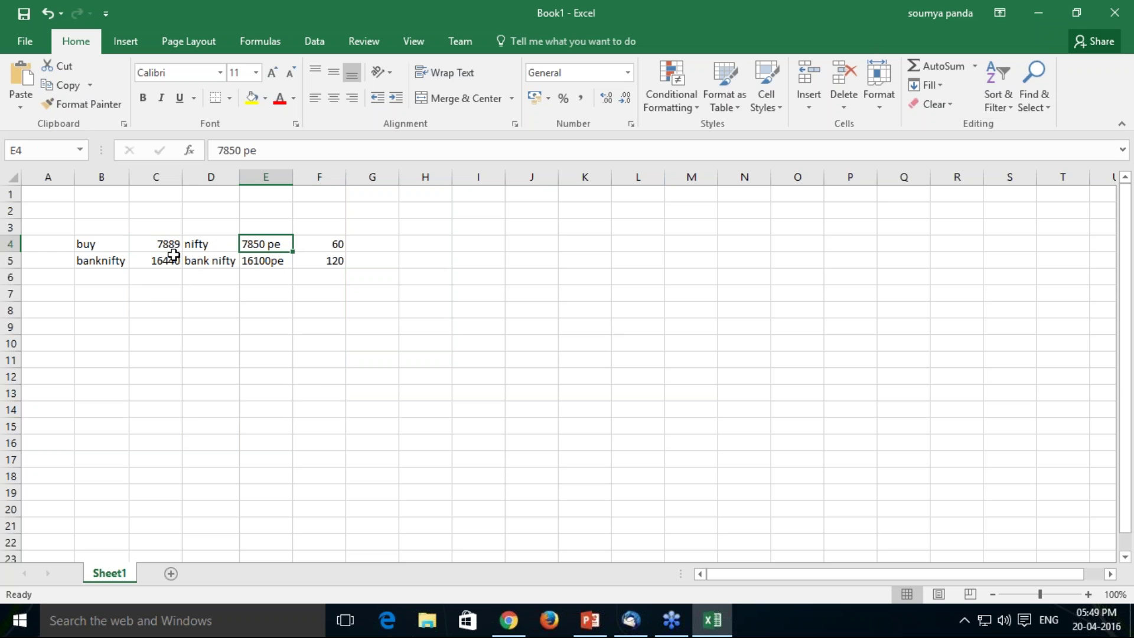
pyautogui.click(151, 260)
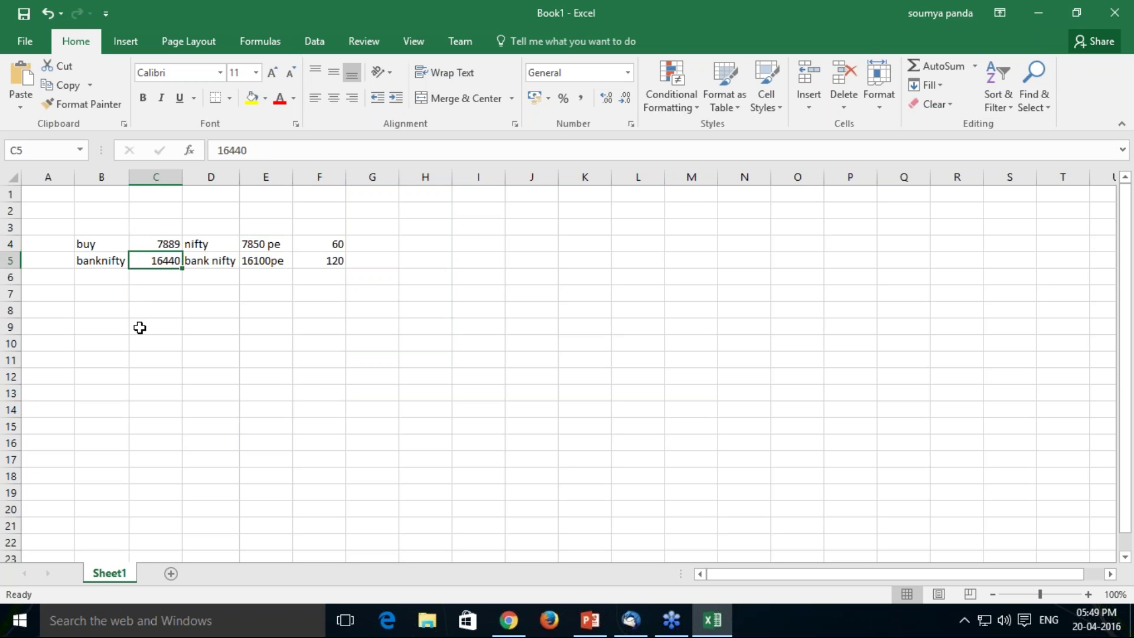
# - Enter "sell banknifty" in cell B7 and its price 16440 in D7
pyautogui.click(101, 290)
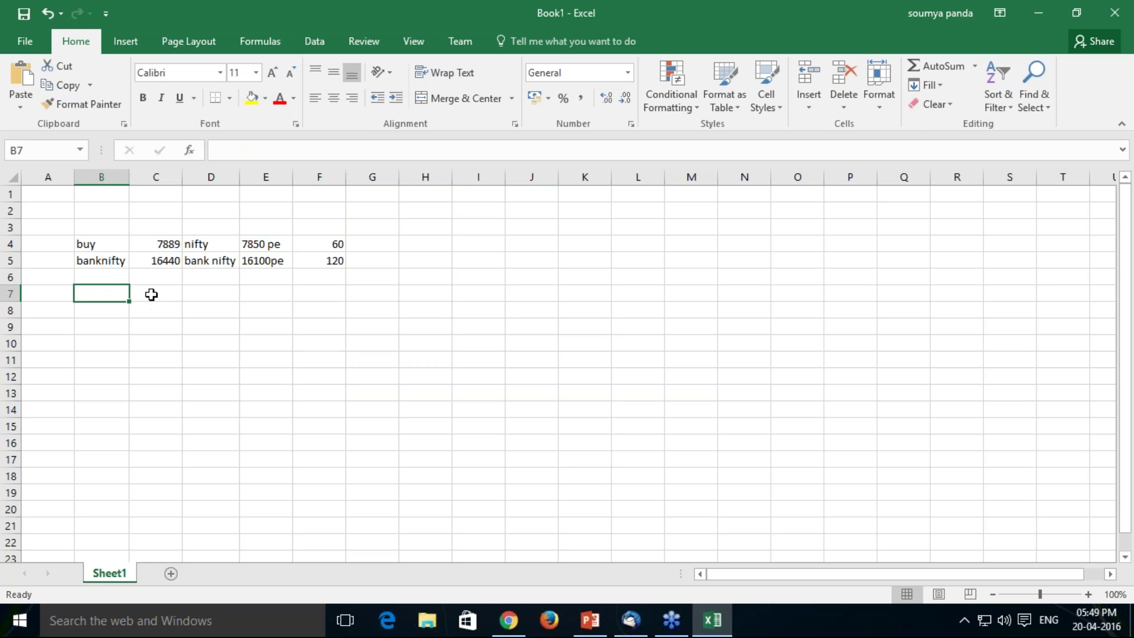
pyautogui.click(151, 294)
pyautogui.click(120, 295)
pyautogui.write('sell banknifty')
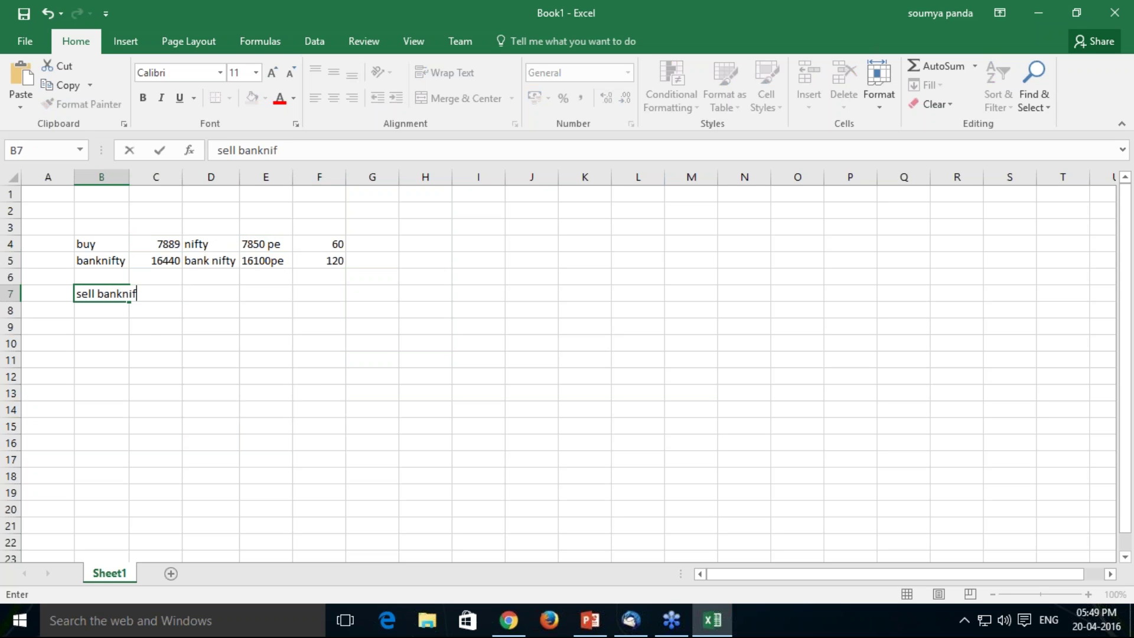
pyautogui.click(204, 295)
pyautogui.write('16')
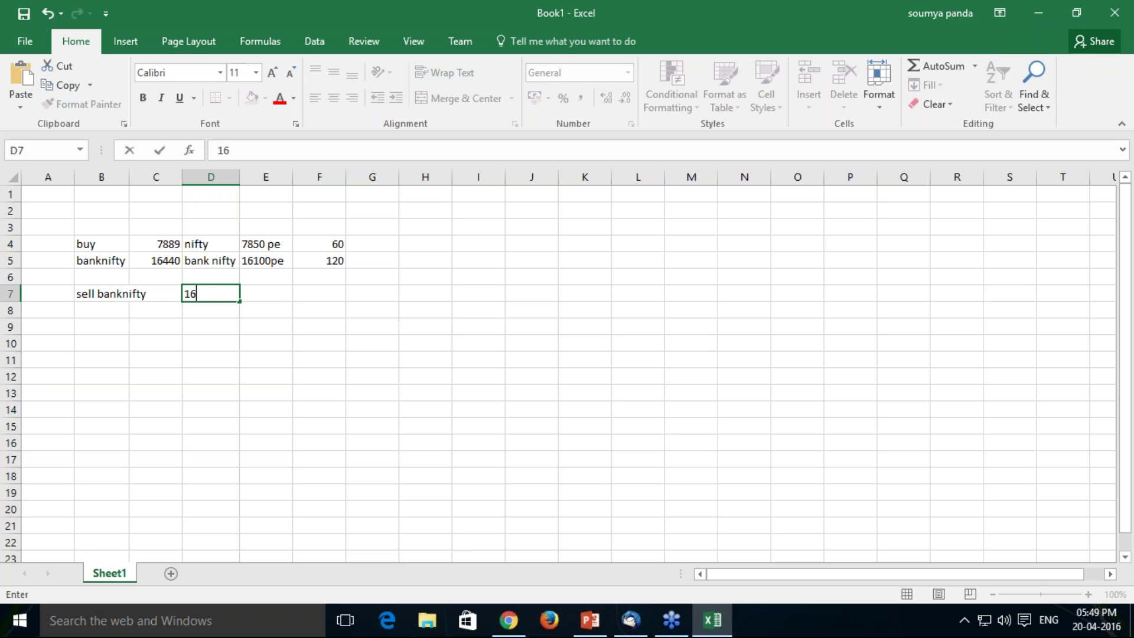
pyautogui.write('440')
# - Enter the note "buyig 16500 ce multiple lots with net delta +1" in cell B8
pyautogui.click(89, 308)
pyautogui.write('buy')
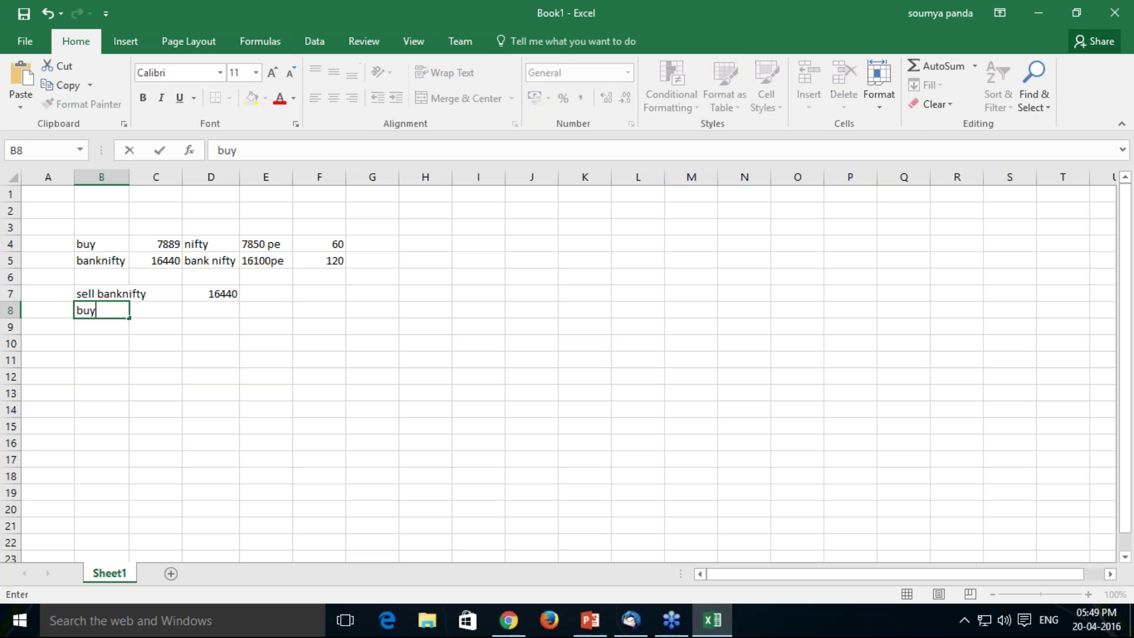
pyautogui.write('ig 16500 ce ')
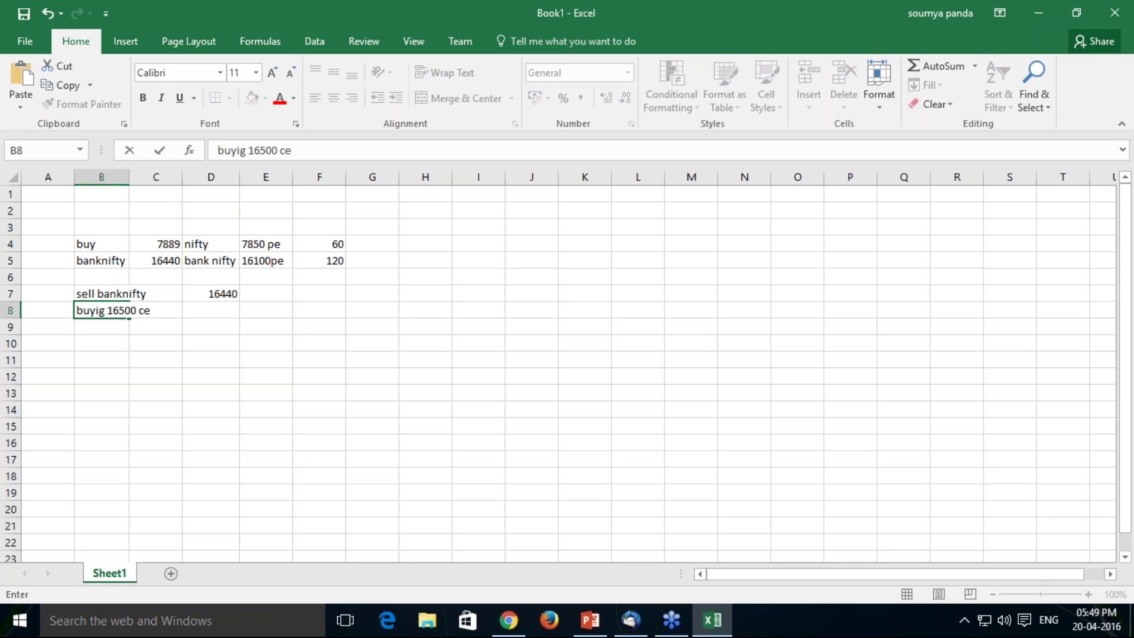
pyautogui.write('multiple l')
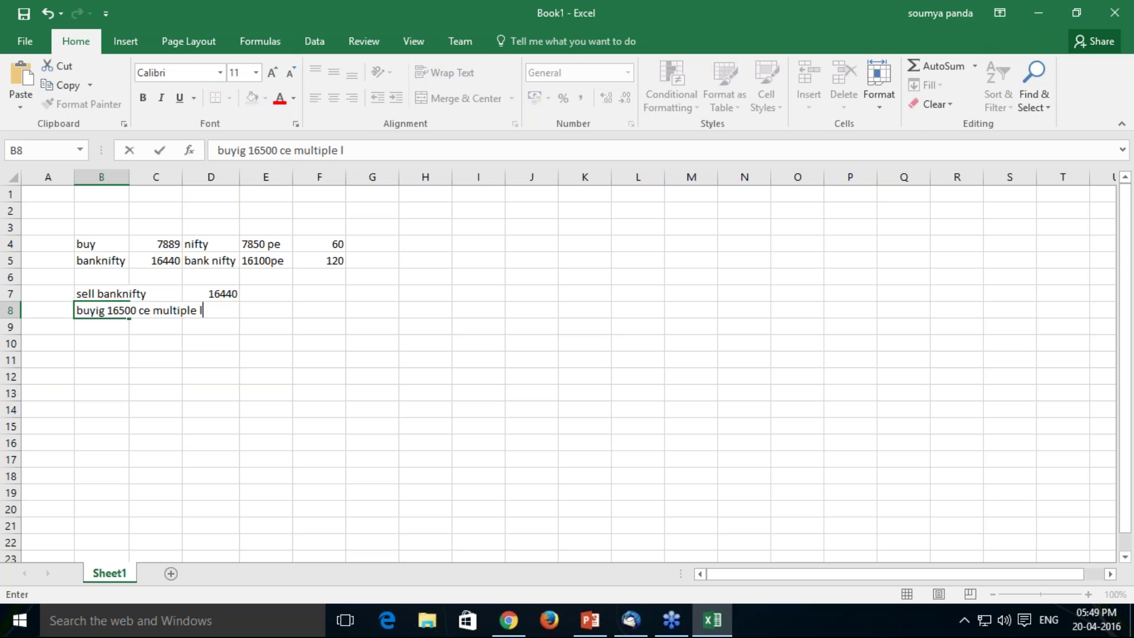
pyautogui.write('ots with net del')
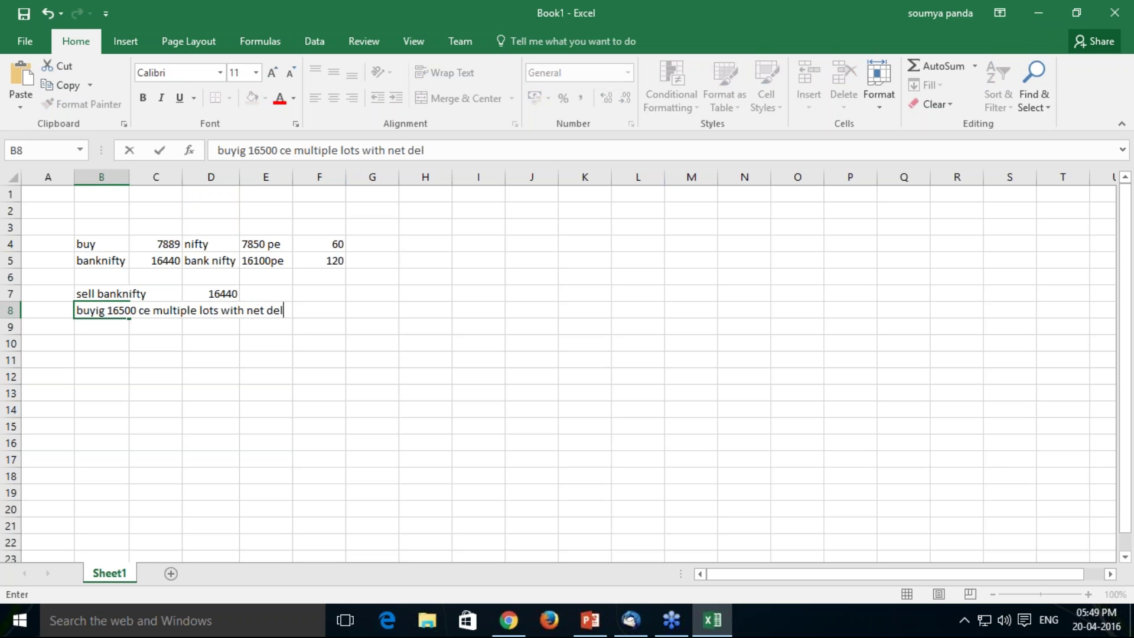
pyautogui.write('ta +1')
pyautogui.click(125, 367)
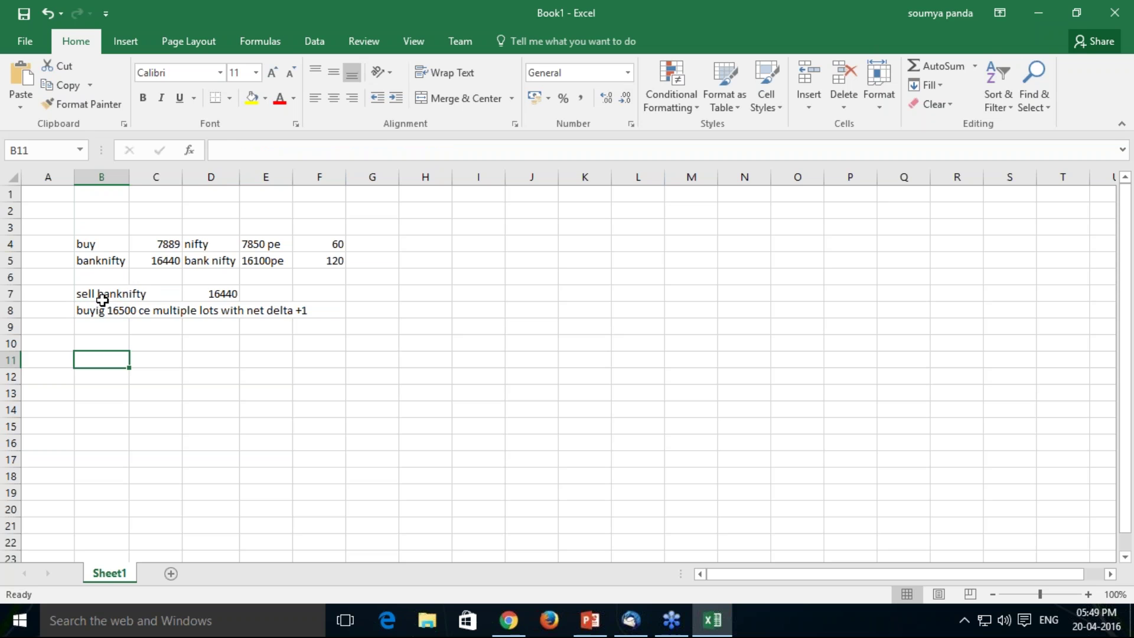
# - Clear the banknifty entries in B5:F5
pyautogui.moveTo(104, 296); pyautogui.dragTo(283, 313)
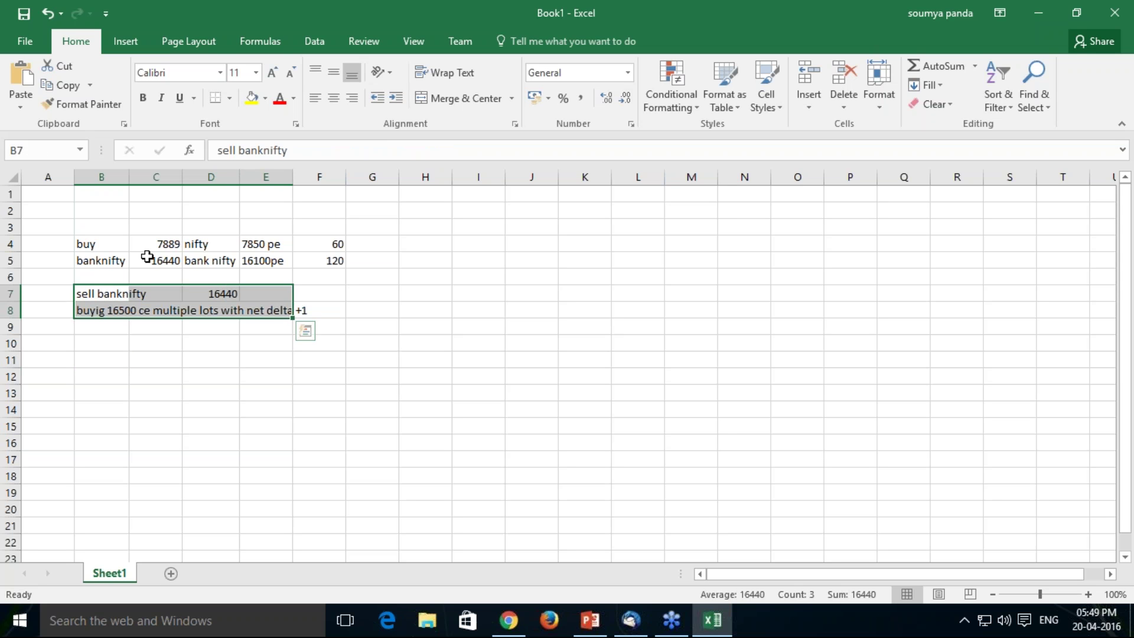
pyautogui.moveTo(94, 260); pyautogui.dragTo(332, 264)
pyautogui.press('Delete')
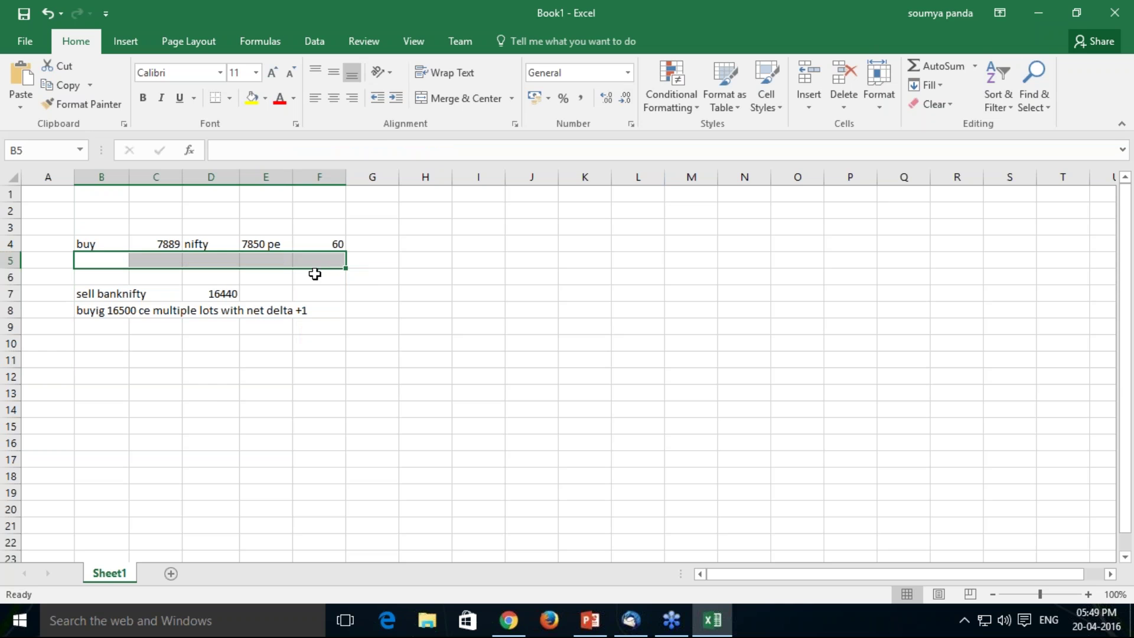
# - Calculate the contract values with =7889*75 in cell D13 and =D7*-30 in D14
pyautogui.click(211, 394)
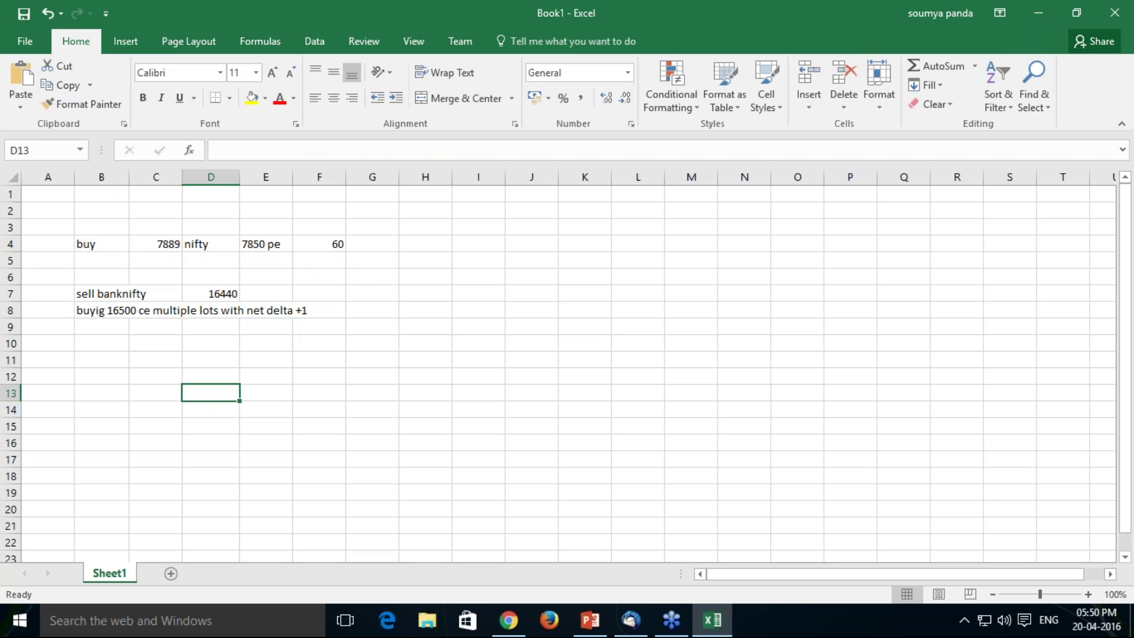
pyautogui.write('=7889*75')
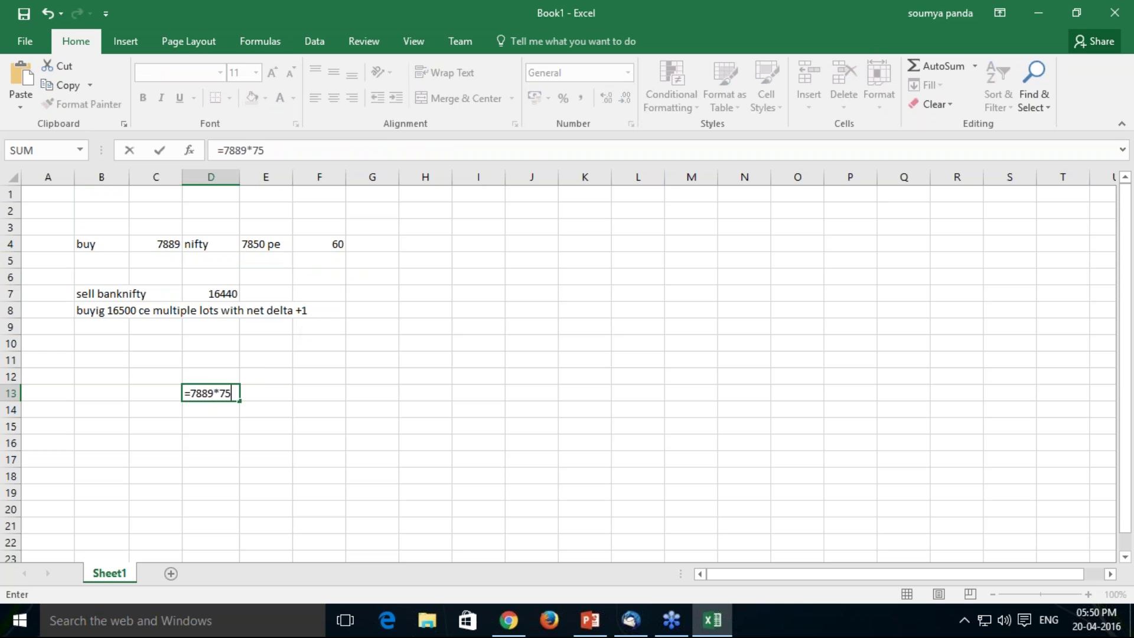
pyautogui.press('Return')
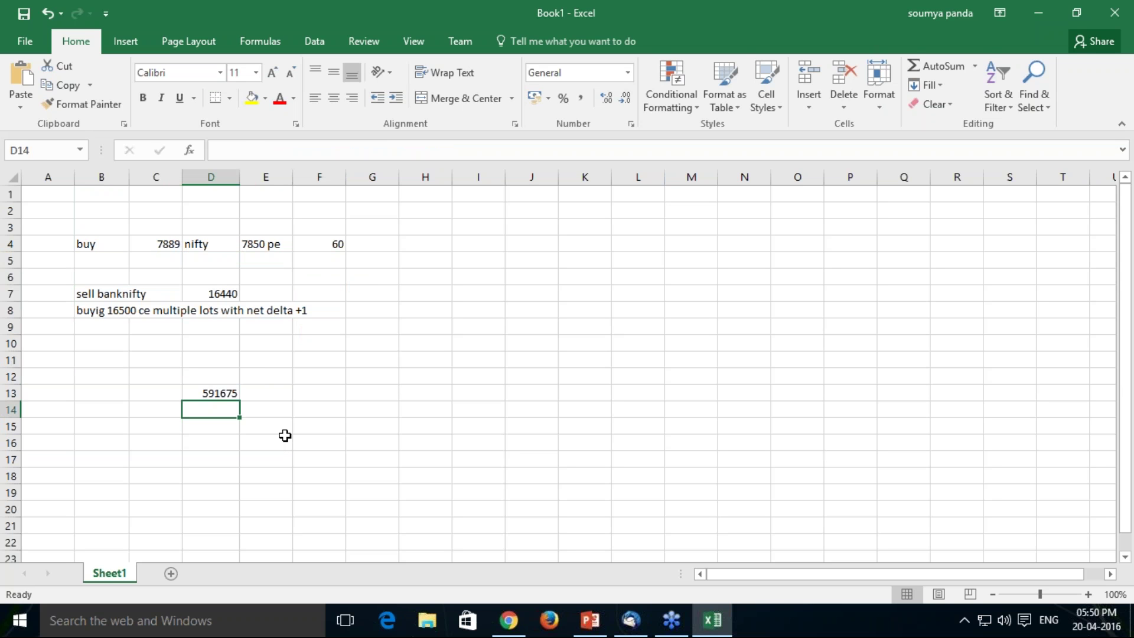
pyautogui.write('=')
pyautogui.click(228, 294)
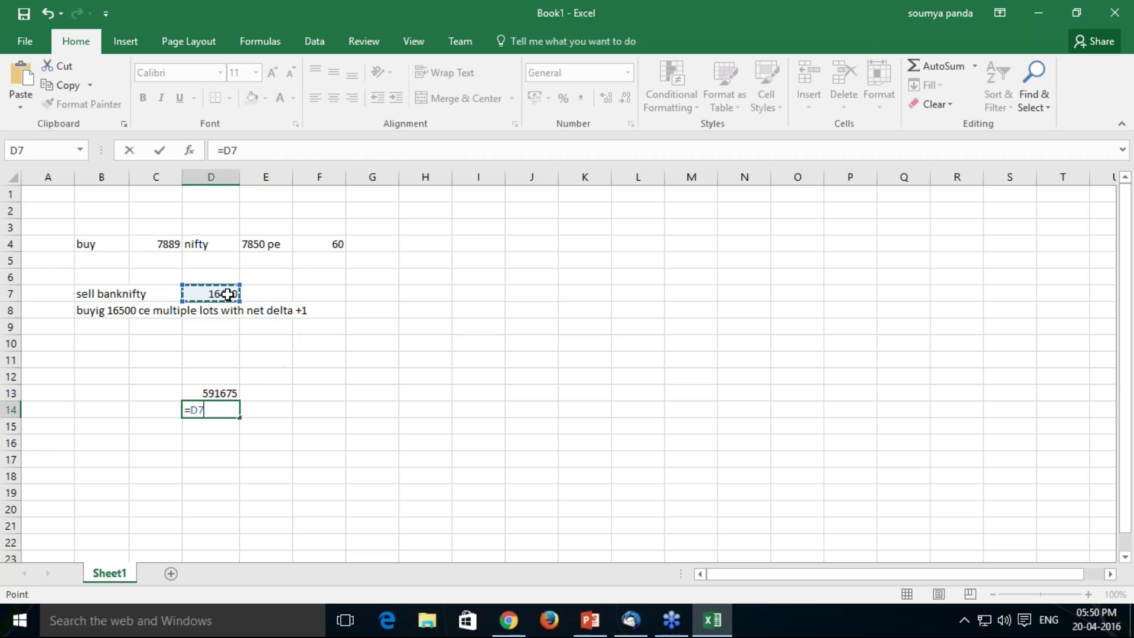
pyautogui.write('*-30')
pyautogui.press('Return')
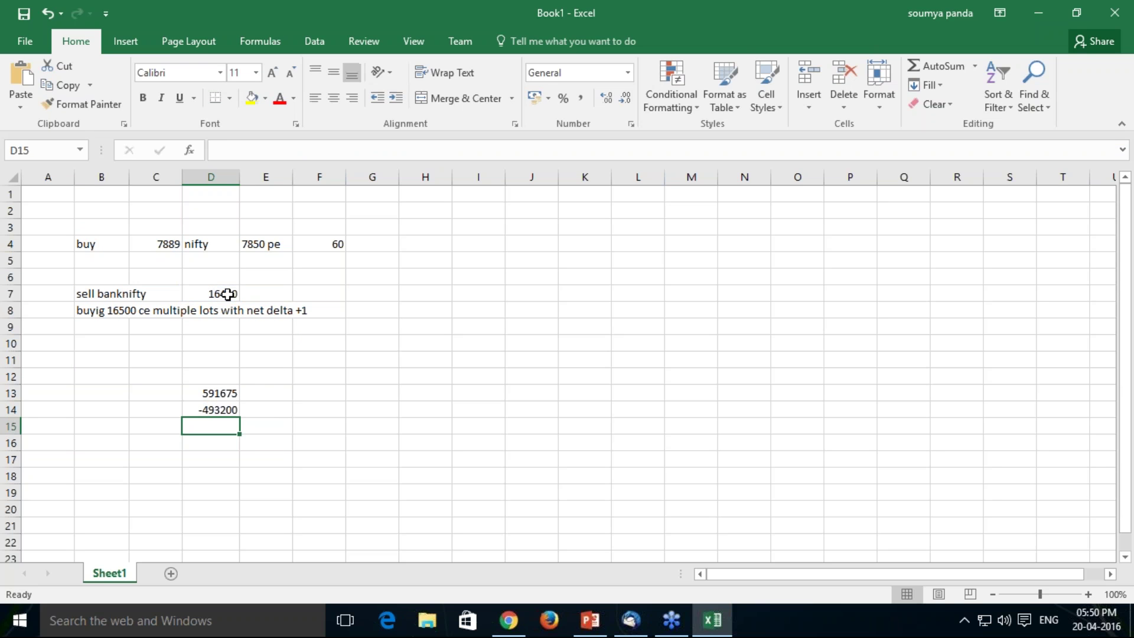
# - Calculate the hedge ratio in cell E13 with the formula =D13/-(D14)
pyautogui.click(255, 408)
pyautogui.click(221, 418)
pyautogui.click(266, 394)
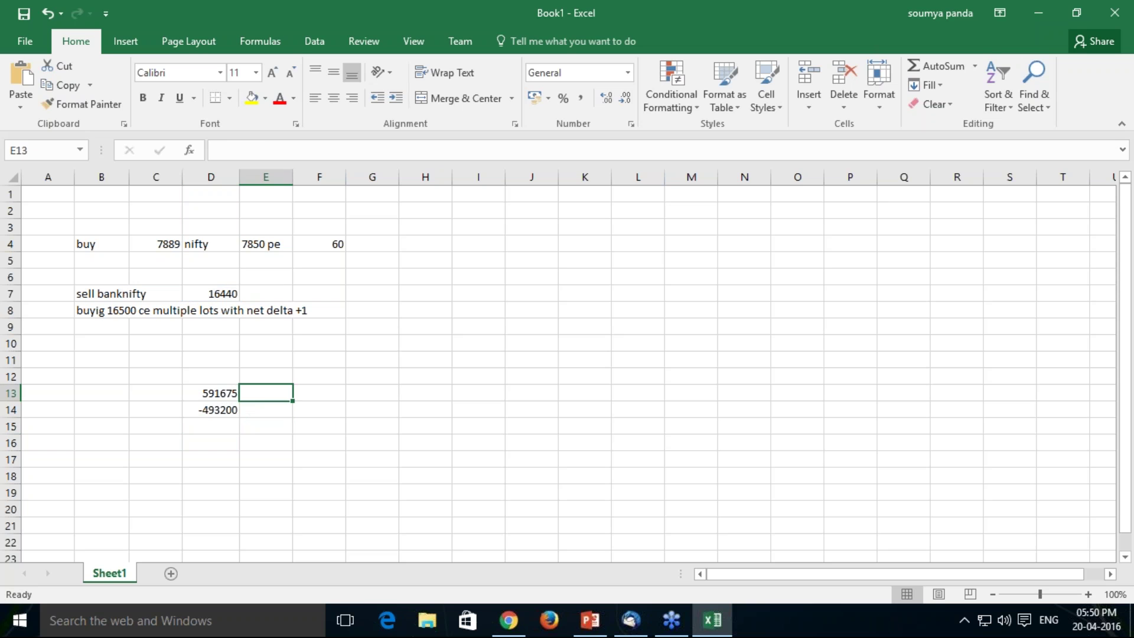
pyautogui.write('=')
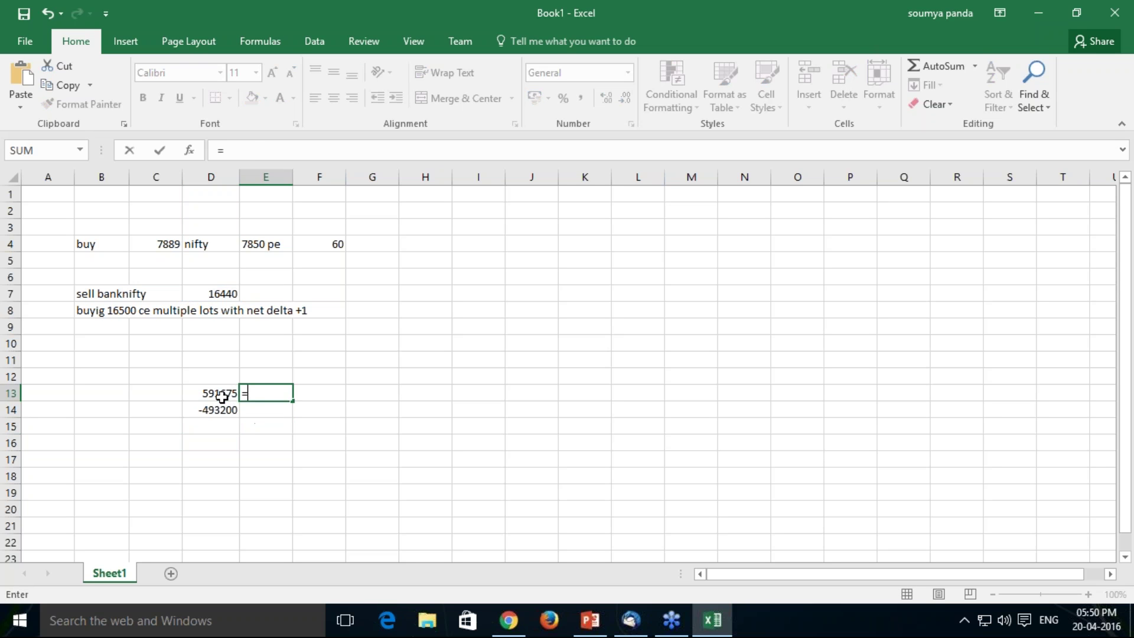
pyautogui.click(221, 394)
pyautogui.write('/')
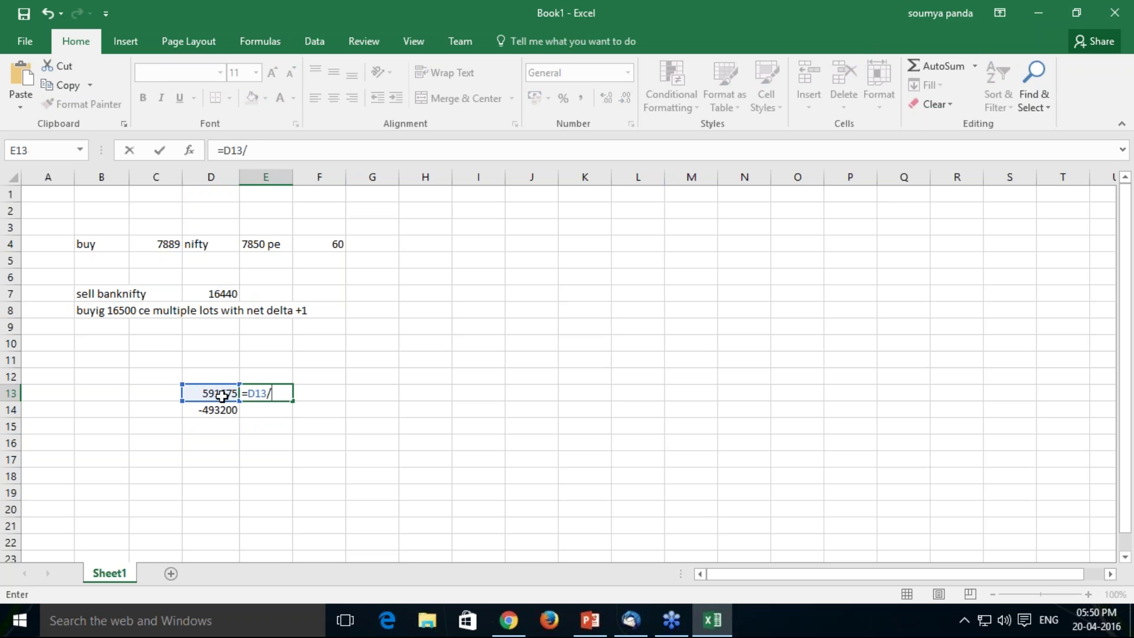
pyautogui.write('-(')
pyautogui.click(228, 411)
pyautogui.write(')')
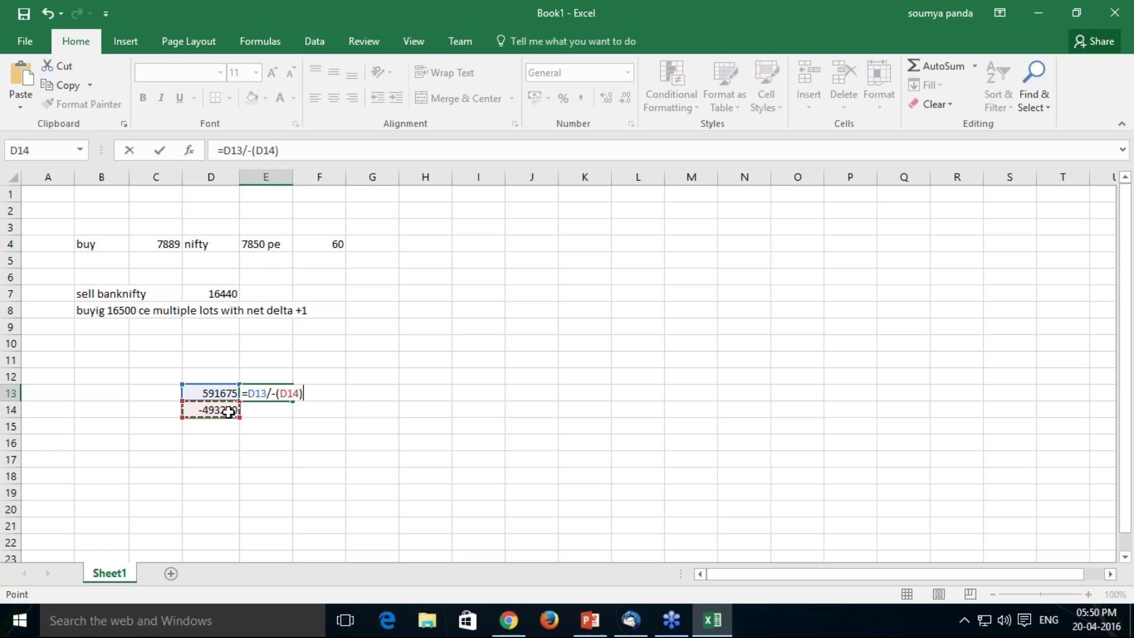
pyautogui.press('Return')
pyautogui.click(285, 392)
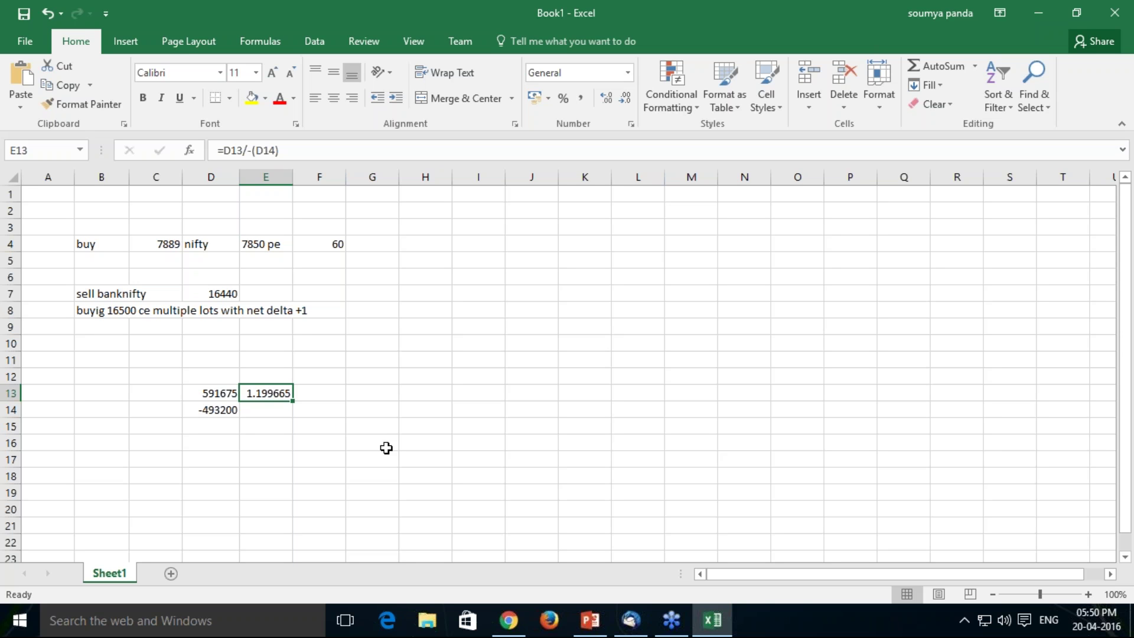
# - Enter 3 in cell G13
pyautogui.click(367, 393)
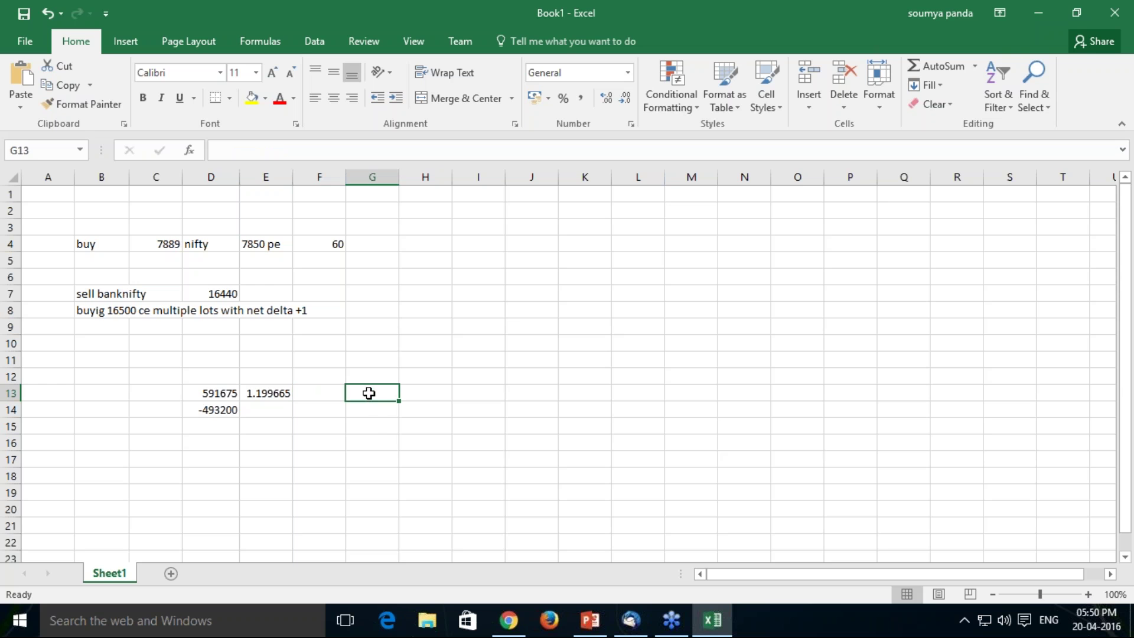
pyautogui.write('3')
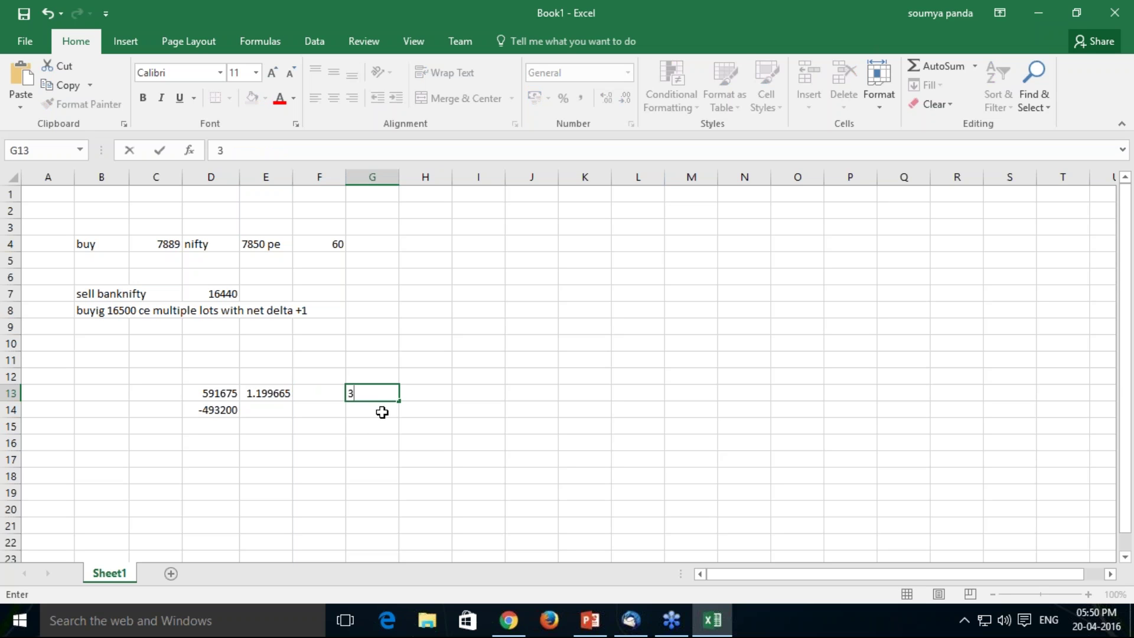
pyautogui.click(284, 413)
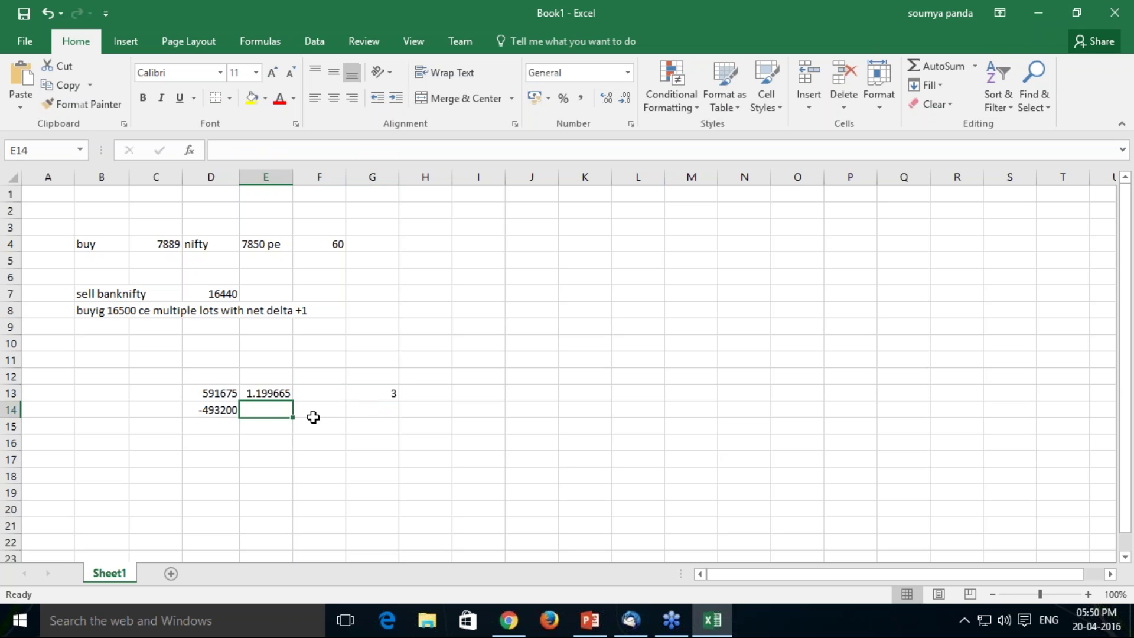
pyautogui.click(395, 394)
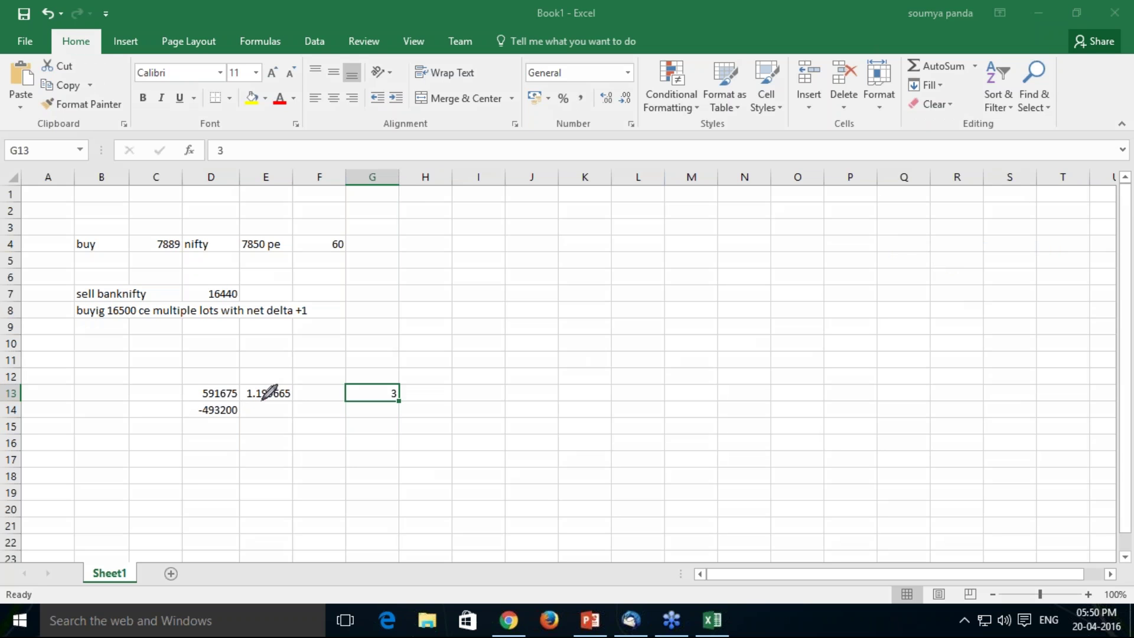
# - With the red pen, circle the start of E13's value, underline "multiple lots with net" and 7889, and put a dash beside D13
pyautogui.moveTo(262, 400)
pyautogui.mouseDown()
pyautogui.moveTo(241, 397)
pyautogui.moveTo(252, 385)
pyautogui.moveTo(264, 397)
pyautogui.mouseUp()
pyautogui.moveTo(159, 320); pyautogui.dragTo(257, 324)
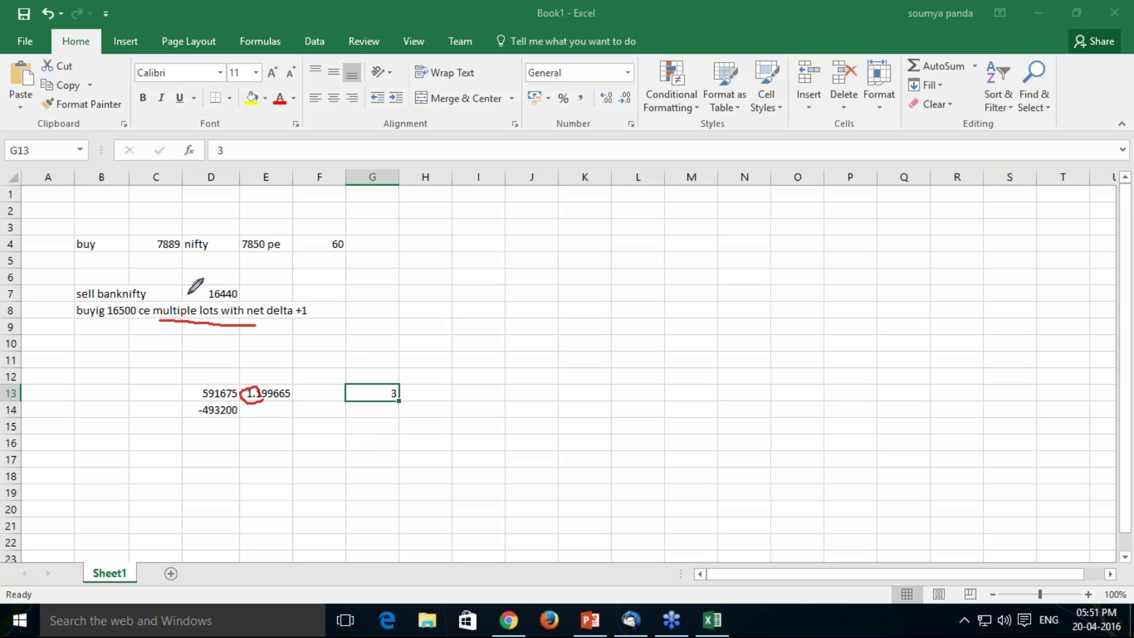
pyautogui.moveTo(157, 257); pyautogui.dragTo(182, 255)
pyautogui.click(207, 392)
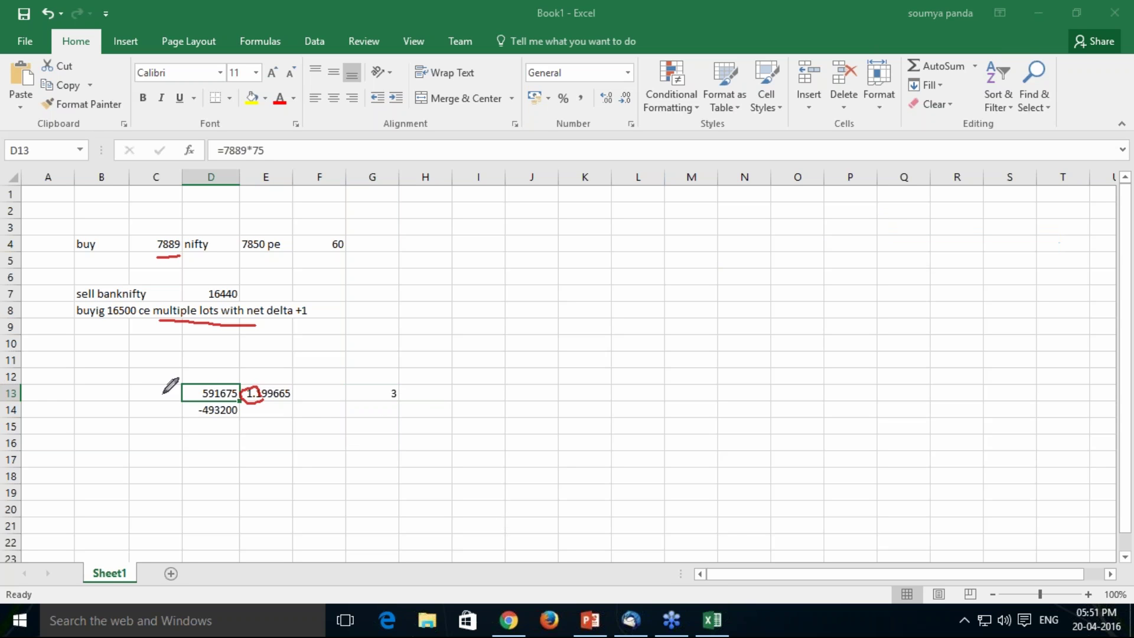
pyautogui.moveTo(161, 394); pyautogui.dragTo(181, 393)
# - Handwrite the subtraction 59 minus 49 with the result 10 in red ink around column I, rows 11 to 16
pyautogui.moveTo(442, 353)
pyautogui.mouseDown()
pyautogui.moveTo(440, 376)
pyautogui.moveTo(476, 352)
pyautogui.moveTo(490, 381)
pyautogui.moveTo(468, 382)
pyautogui.moveTo(478, 406)
pyautogui.moveTo(489, 385)
pyautogui.moveTo(508, 406)
pyautogui.mouseUp()
pyautogui.moveTo(449, 425)
pyautogui.mouseDown()
pyautogui.moveTo(505, 412)
pyautogui.moveTo(488, 456)
pyautogui.moveTo(499, 436)
pyautogui.mouseUp()
pyautogui.click(493, 432)
pyautogui.click(447, 400)
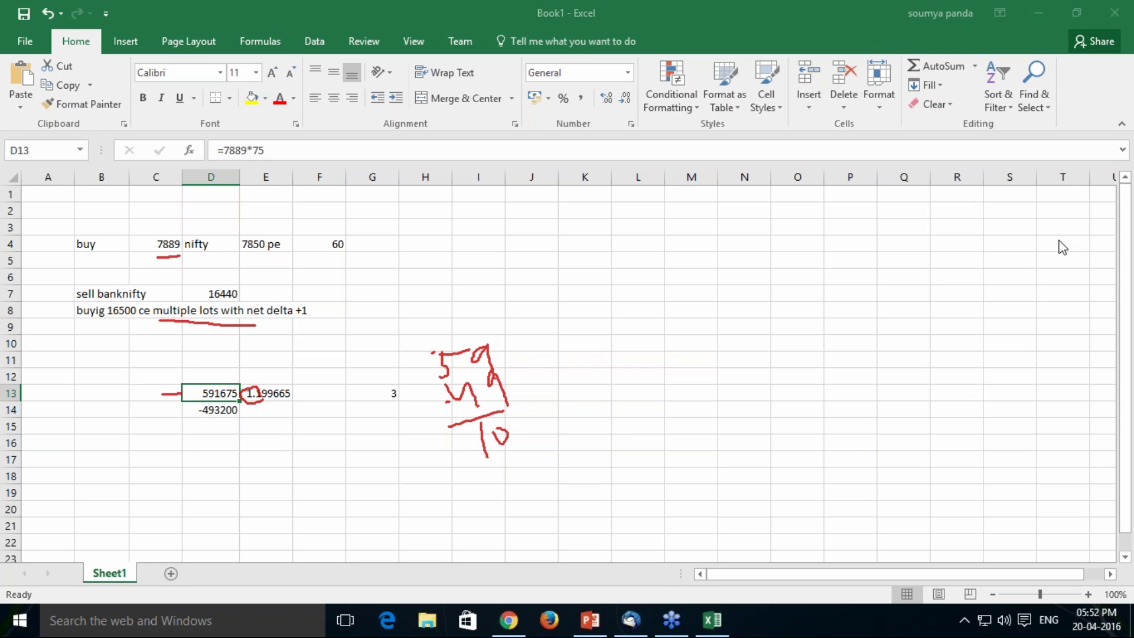
# - Switch to the PowerPoint presentation, erase the pen marks and display slide 3
pyautogui.click(590, 620)
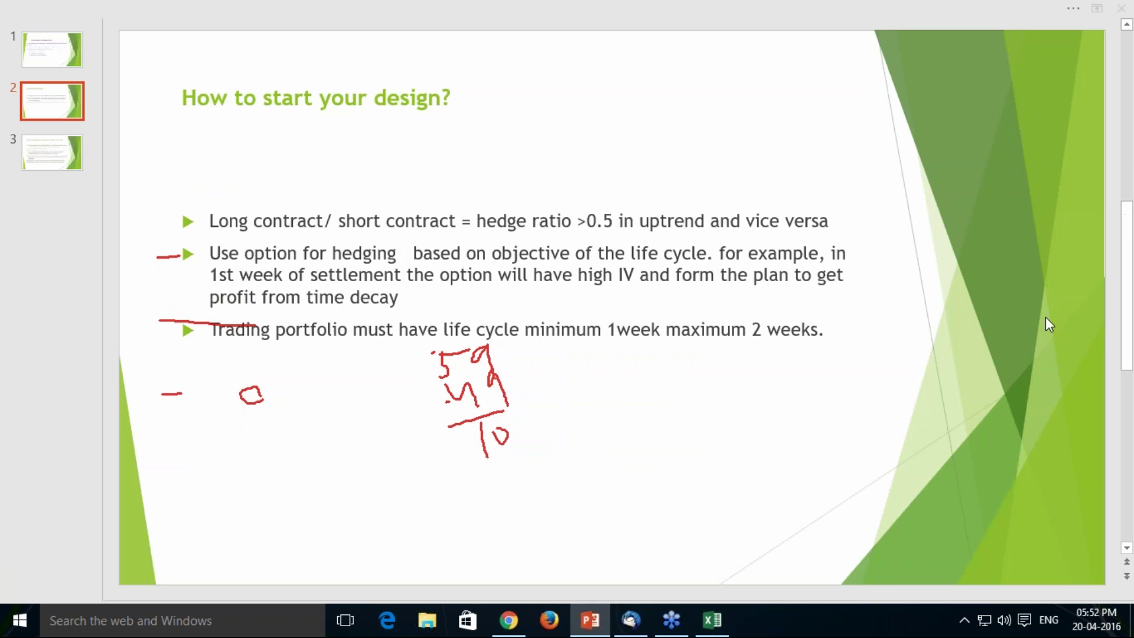
pyautogui.press('e')
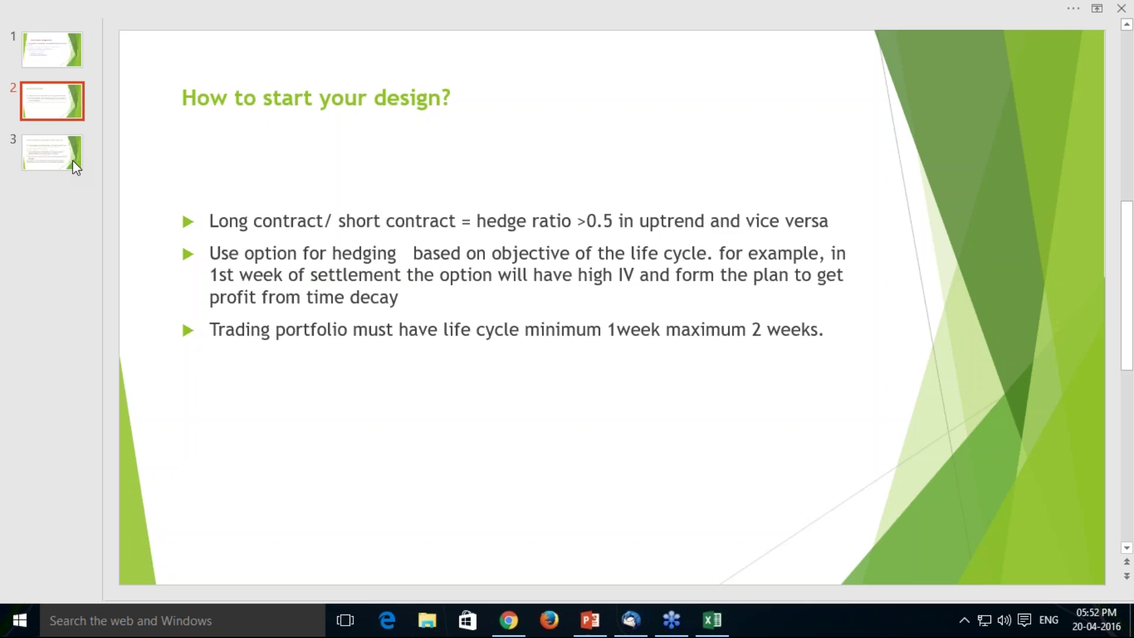
pyautogui.click(72, 160)
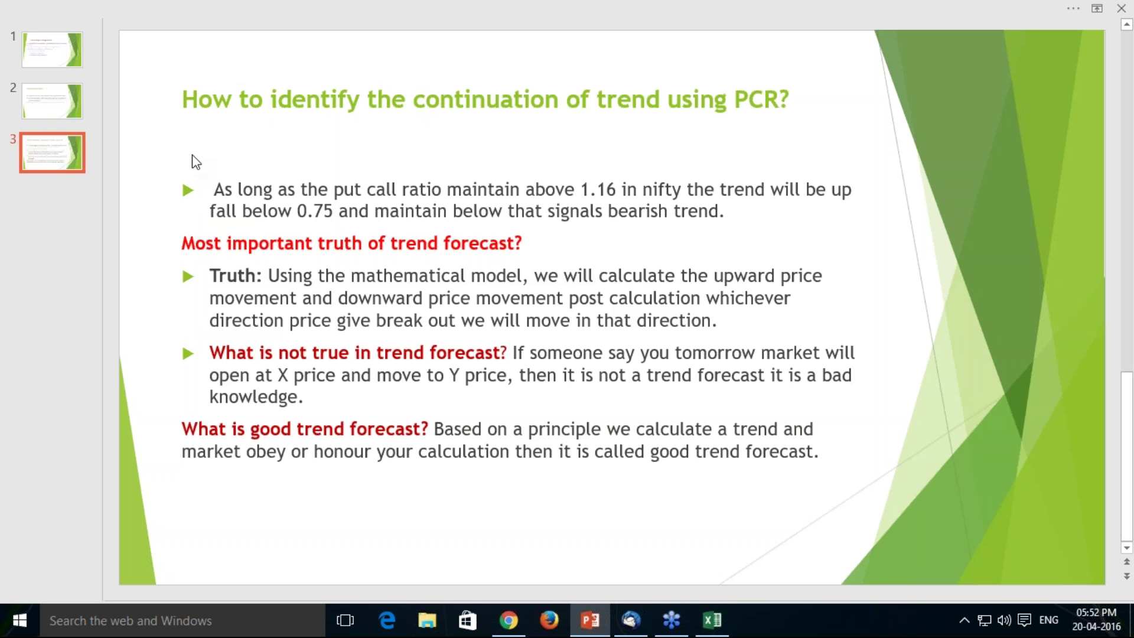